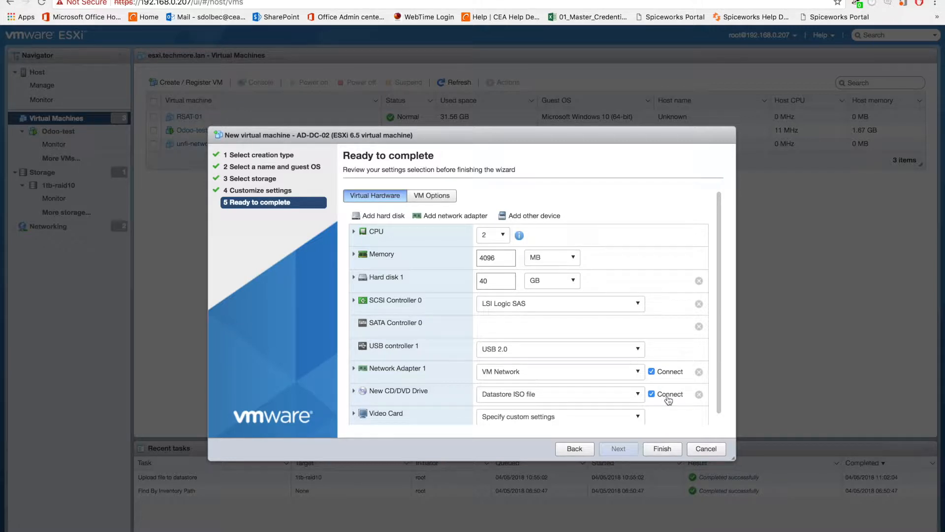
Step: Finish creating the AD-DC-02 virtual machine and power it on with its console open
click(655, 448)
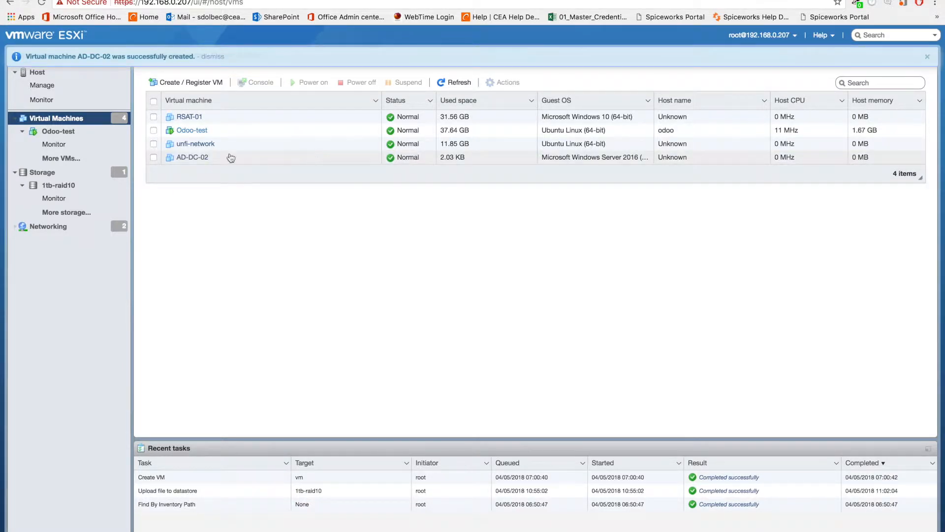
click(196, 157)
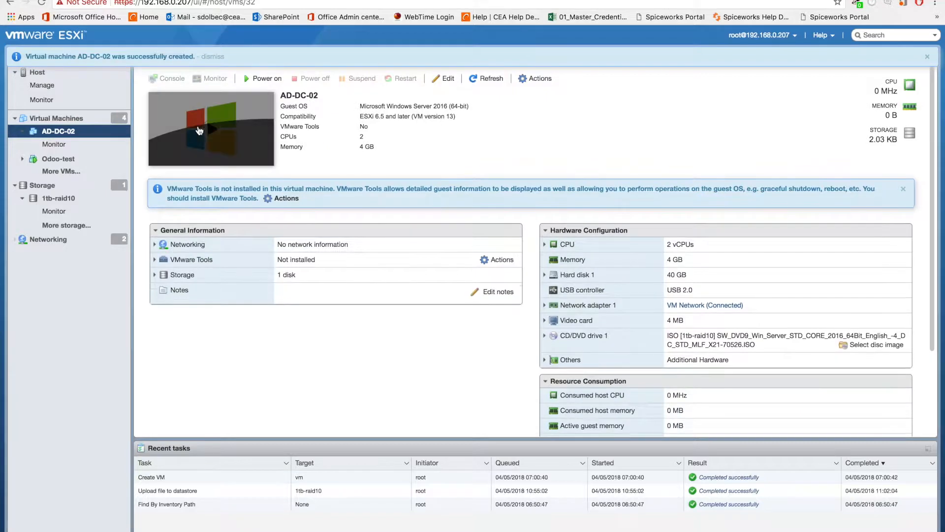
click(199, 130)
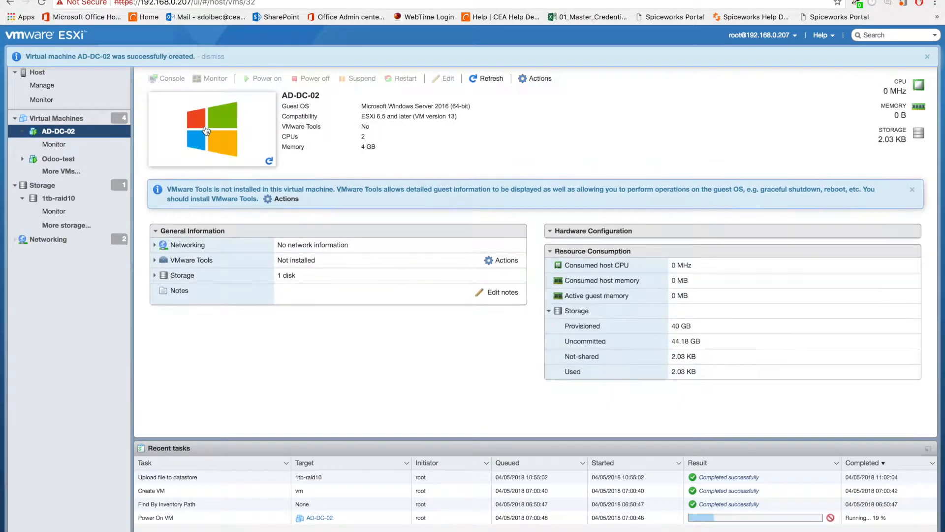
click(245, 139)
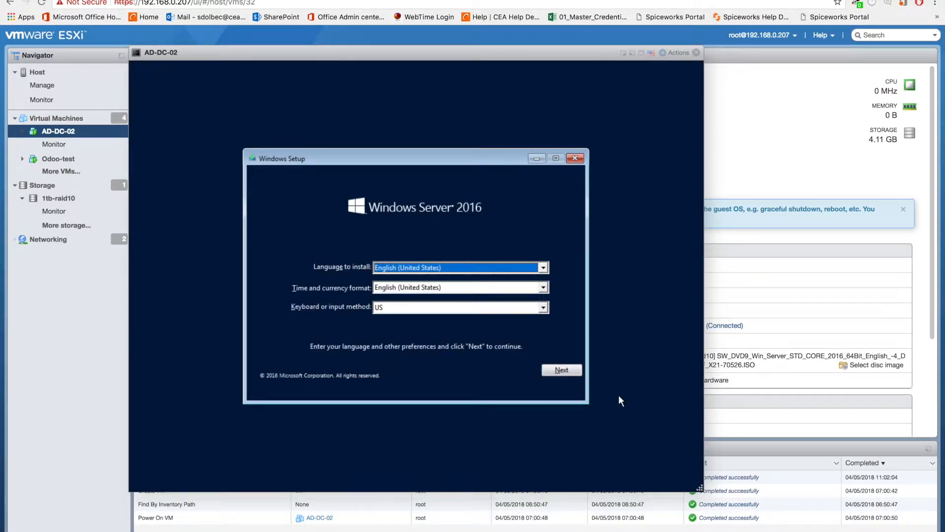
Step: Start the Windows Server 2016 installation in English (United States) and choose the Windows Server 2016 Standard (Desktop Experience) edition
click(578, 374)
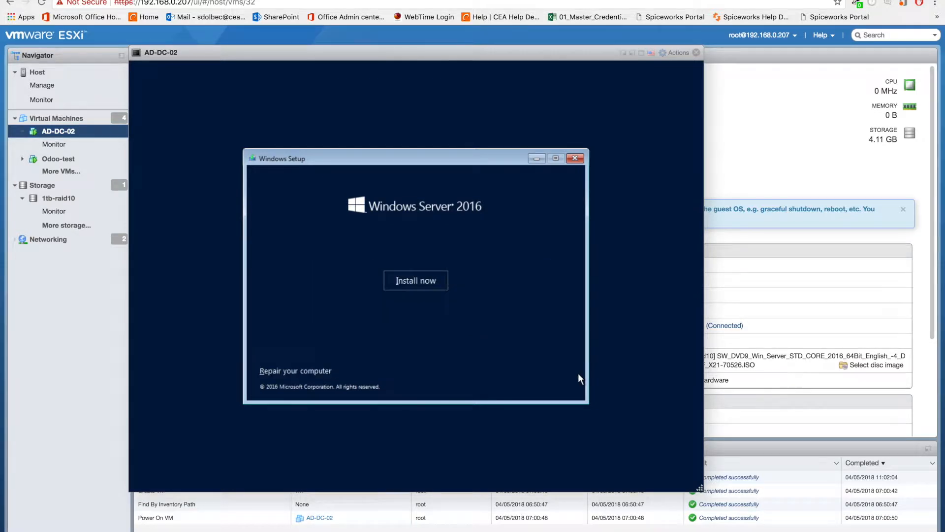
click(442, 282)
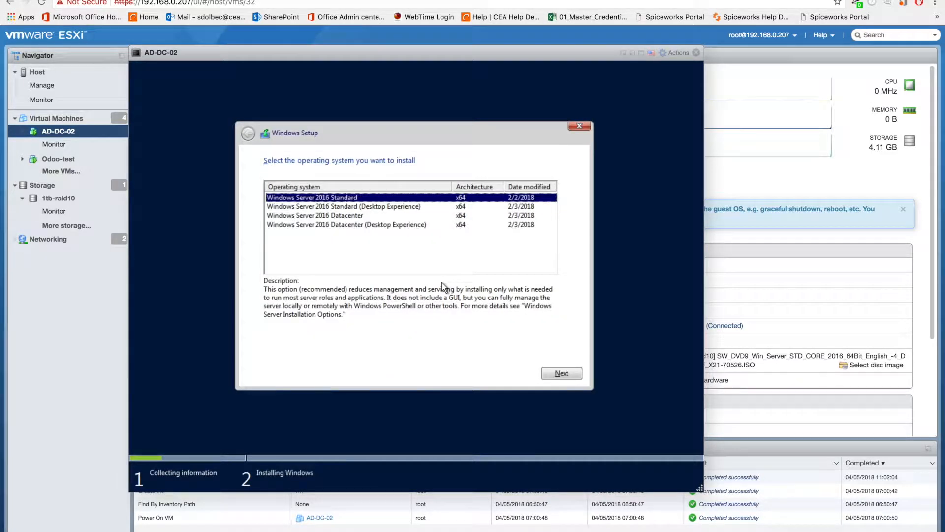
click(425, 205)
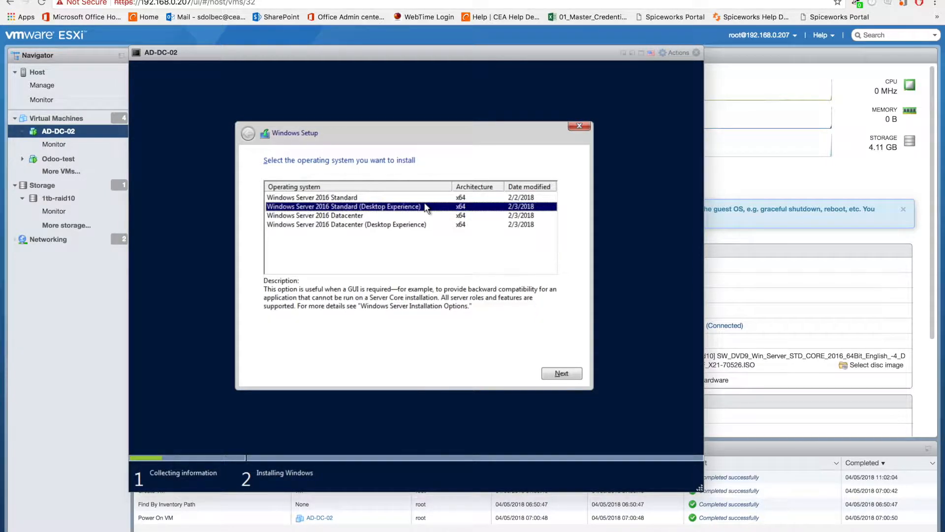
click(560, 372)
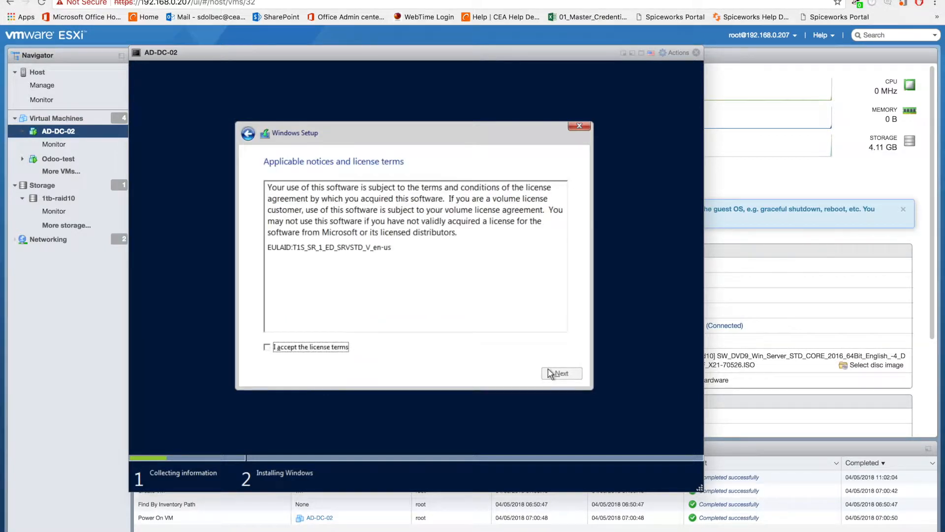
Step: Accept the license terms and start a custom Windows-only installation on the Drive 0 unallocated space
click(319, 348)
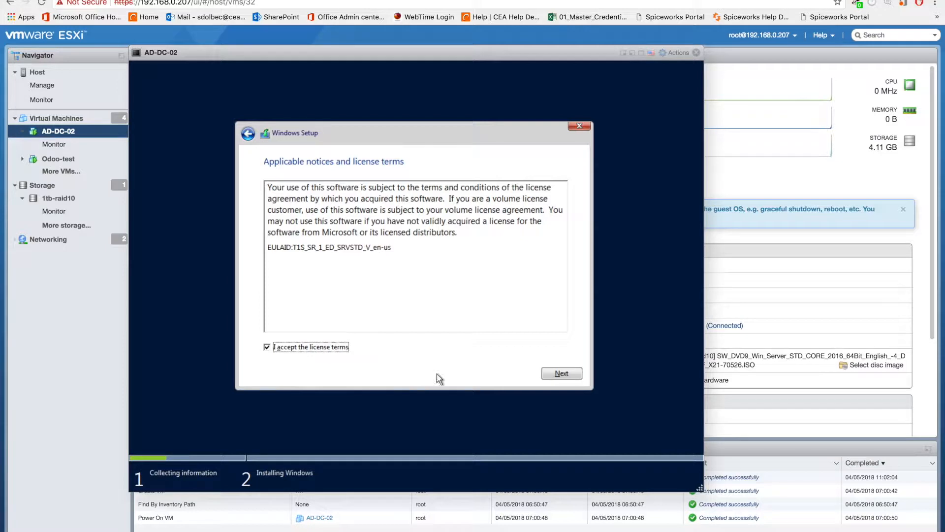
click(550, 377)
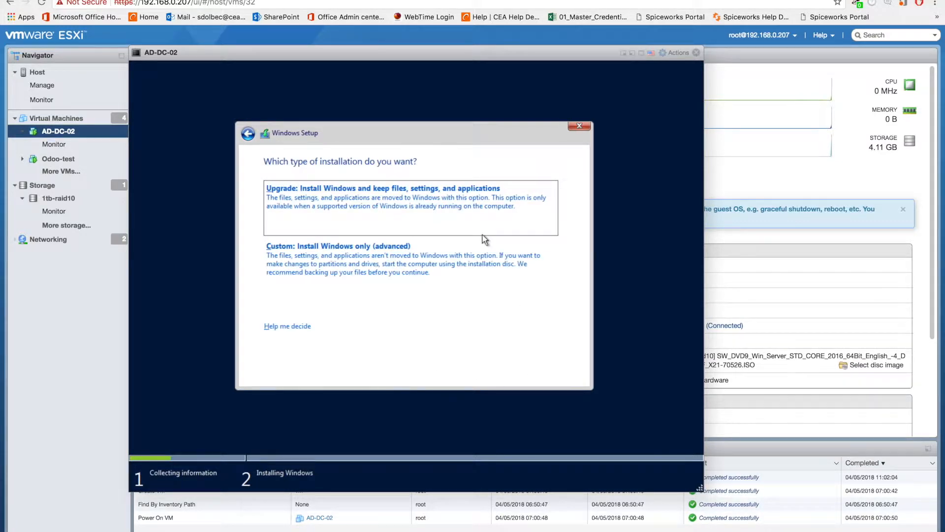
click(476, 251)
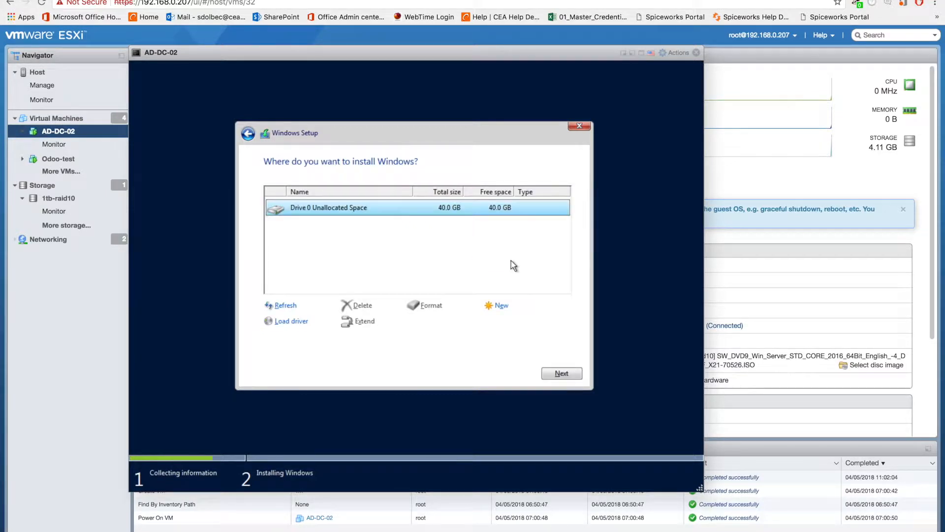
click(570, 375)
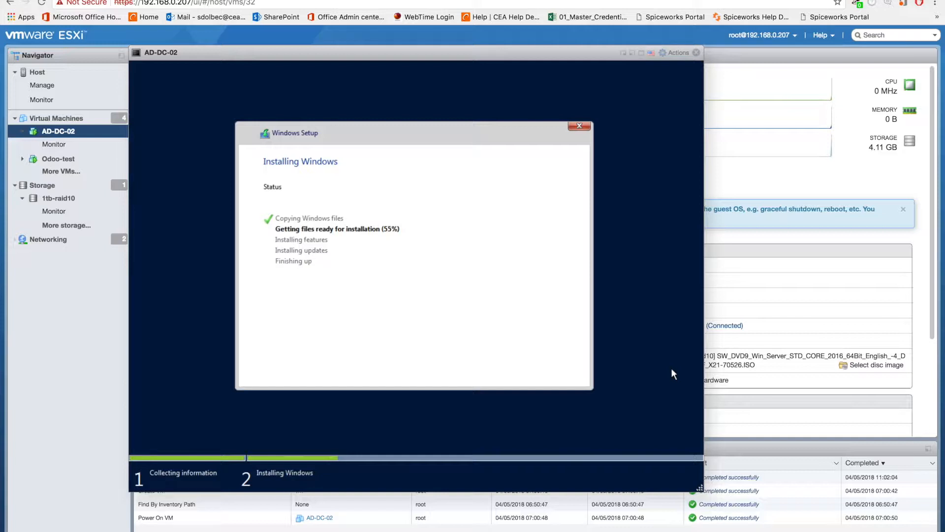
Step: Log back in to the ESXi host as root by entering the account password
text(***)
key(Return)
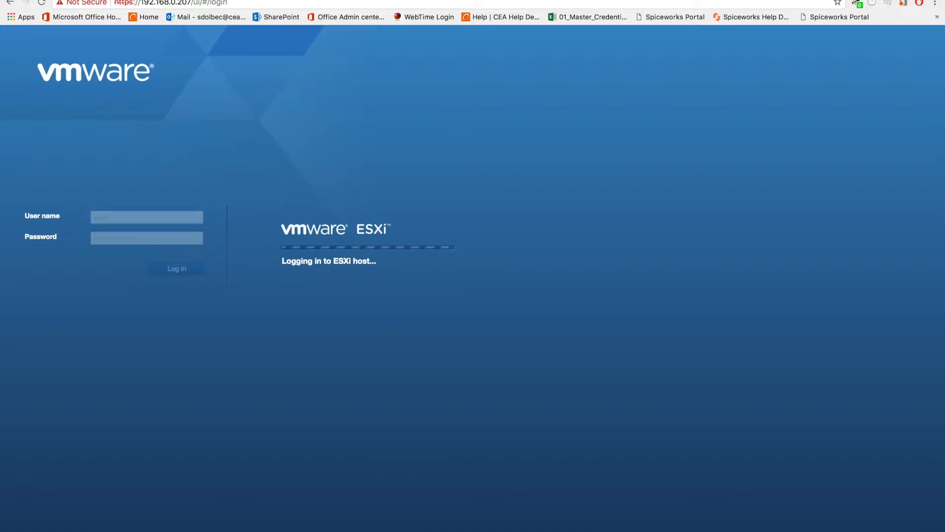
key(super+a)
text(***)
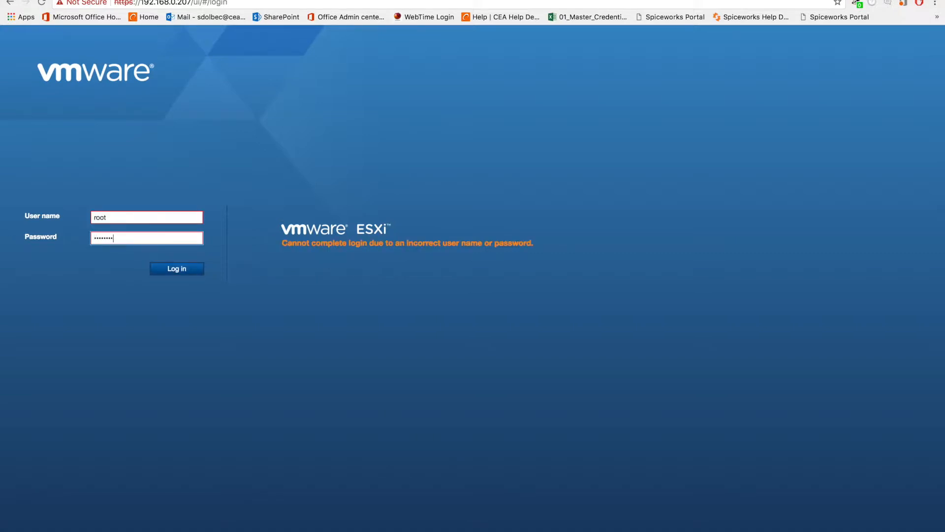
key(Return)
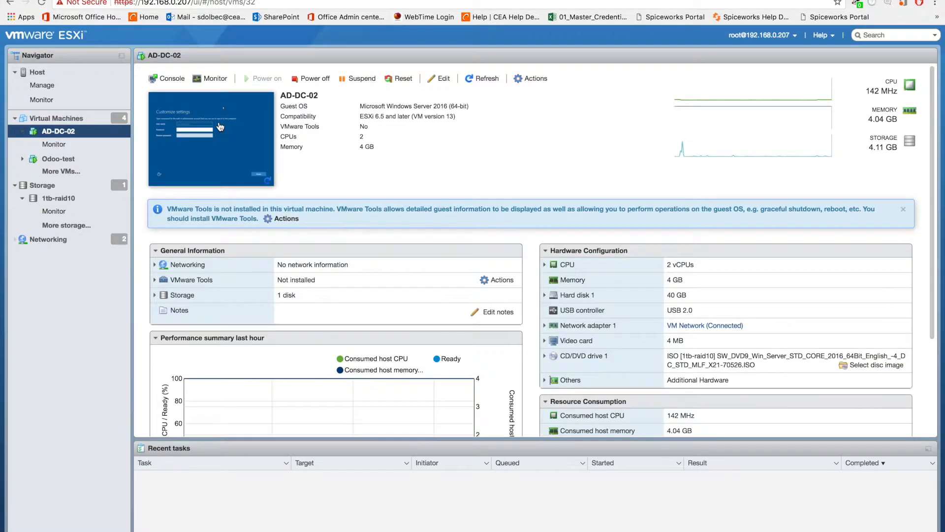
Step: Open the AD-DC-02 console and start entering a password for the built-in Administrator account
click(205, 112)
text(*************)
key(Tab)
text(****)
key(BackSpace)
key(BackSpace)
key(BackSpace)
key(BackSpace)
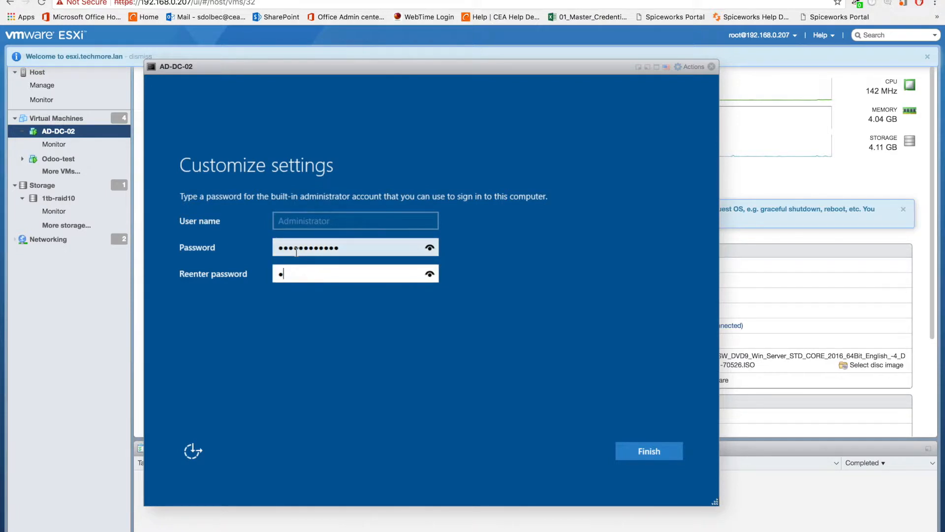
Step: Clear the Administrator password, retype it in both password fields and try to submit it
key(shift+Tab)
key(BackSpace)
key(BackSpace)
key(BackSpace)
key(BackSpace)
key(BackSpace)
key(BackSpace)
key(BackSpace)
key(BackSpace)
key(BackSpace)
key(BackSpace)
key(BackSpace)
key(BackSpace)
text(******************)
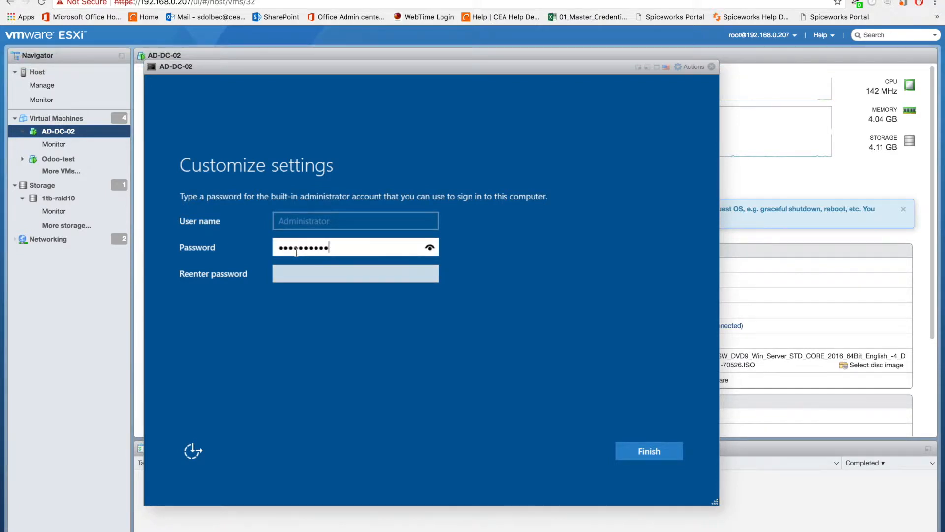
key(Tab)
text(*****************)
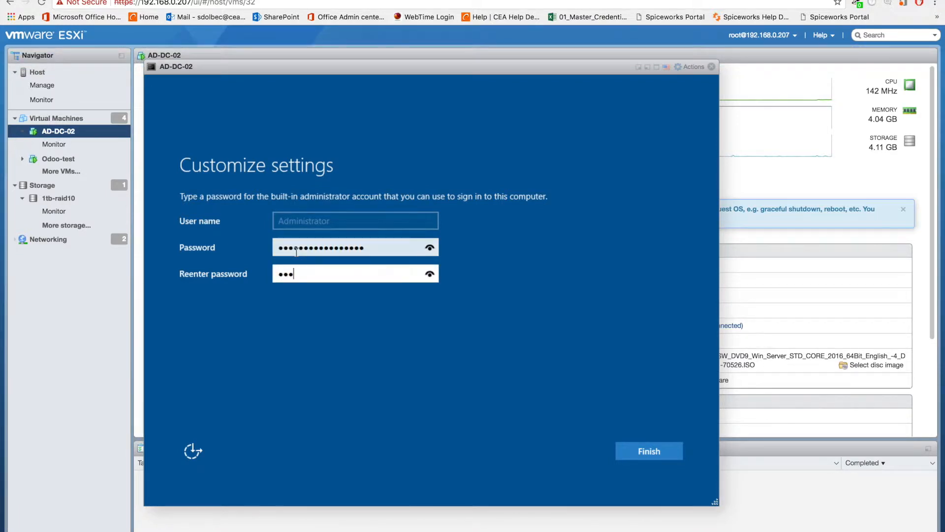
key(Return)
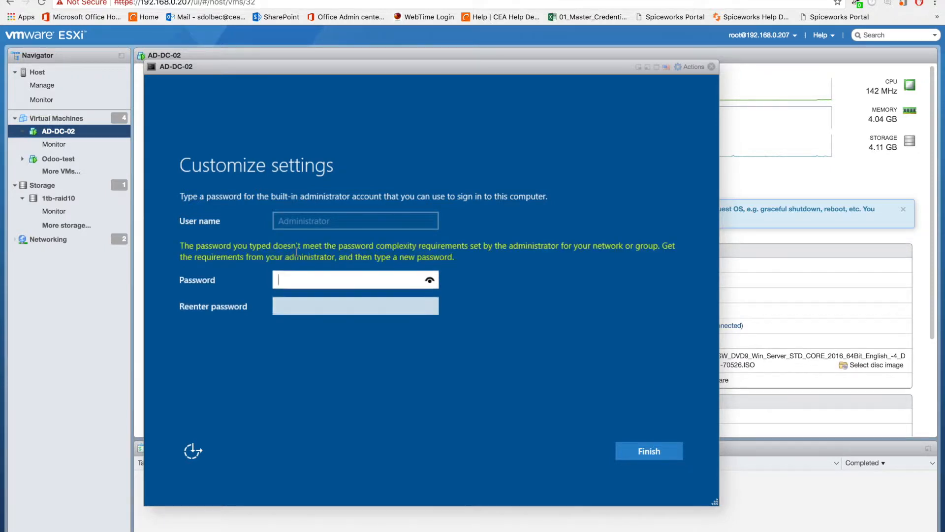
Step: Enter and confirm a new password for the built-in Administrator account and finish customizing the settings
text(******************)
key(Tab)
text(******************)
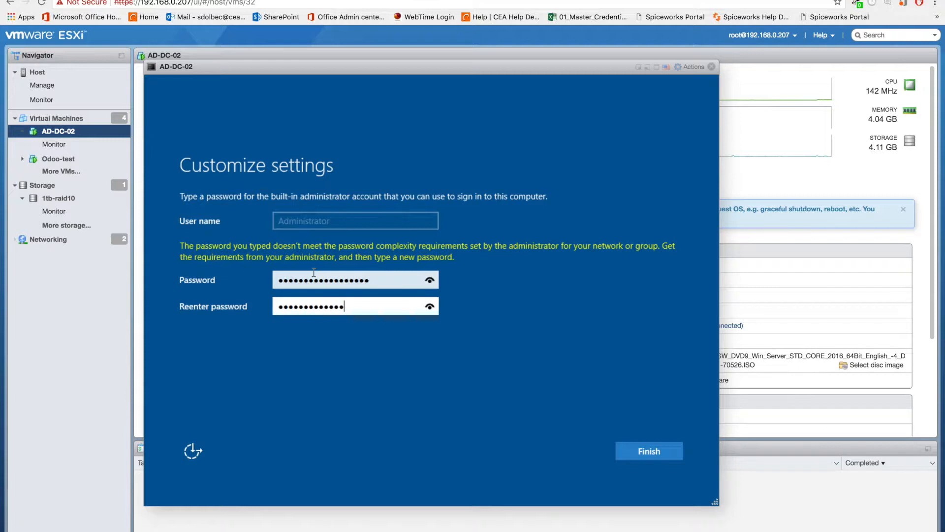
key(Return)
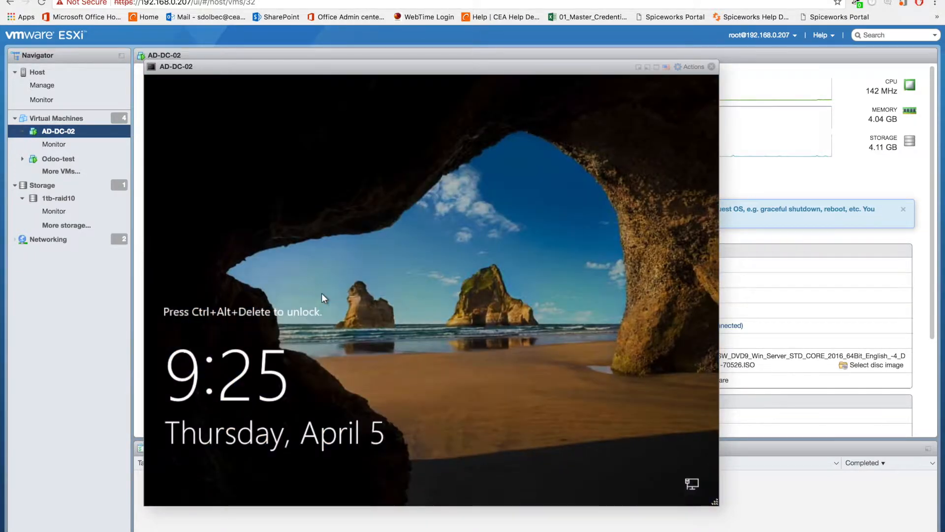
Step: Send the unlock key combination to the AD-DC-02 guest and sign in as Administrator with the account password
click(692, 66)
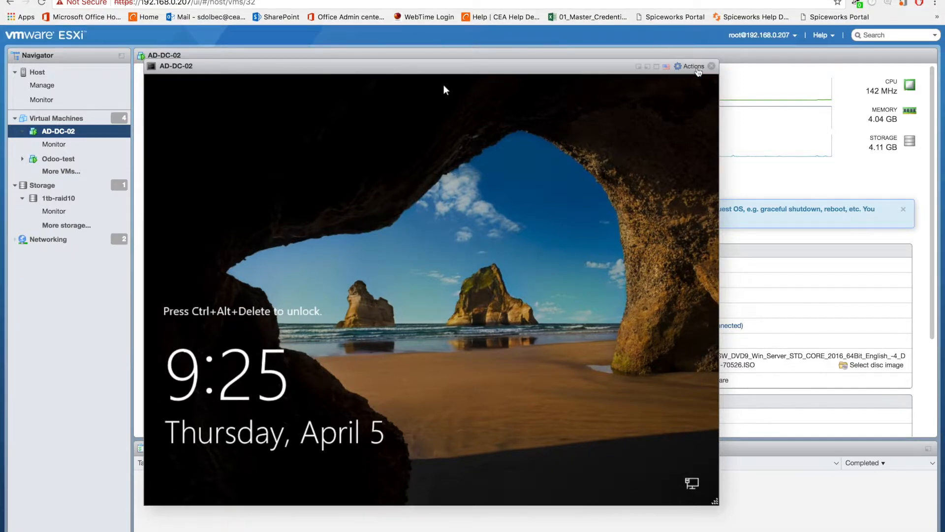
mouse_move(710, 159)
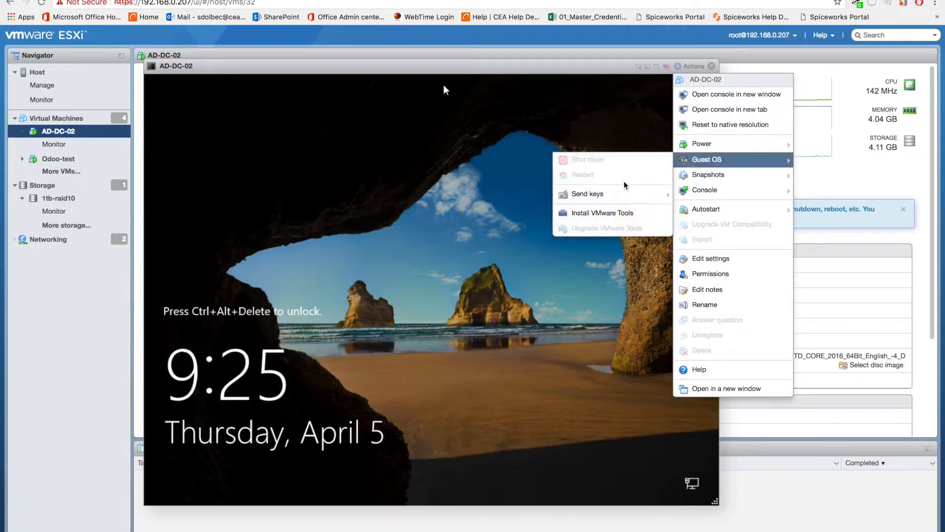
mouse_move(565, 200)
click(487, 194)
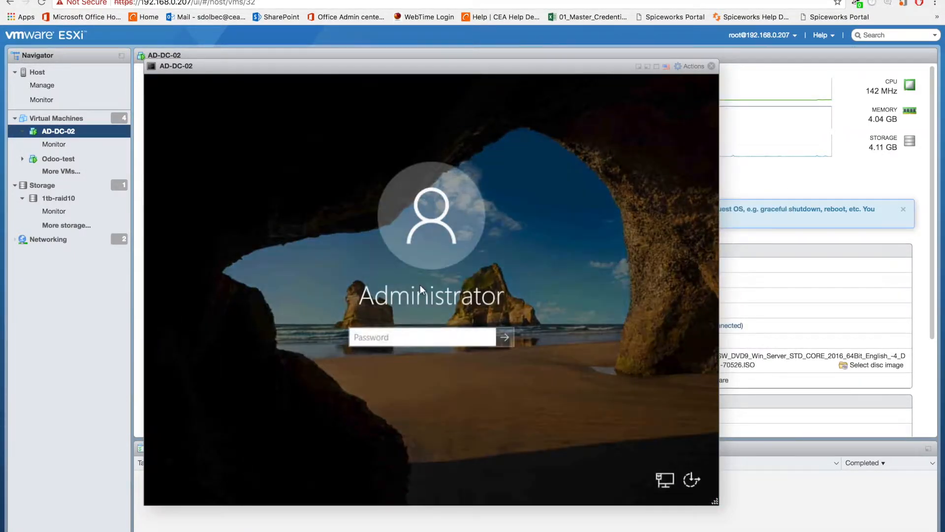
text(••••••••••••)
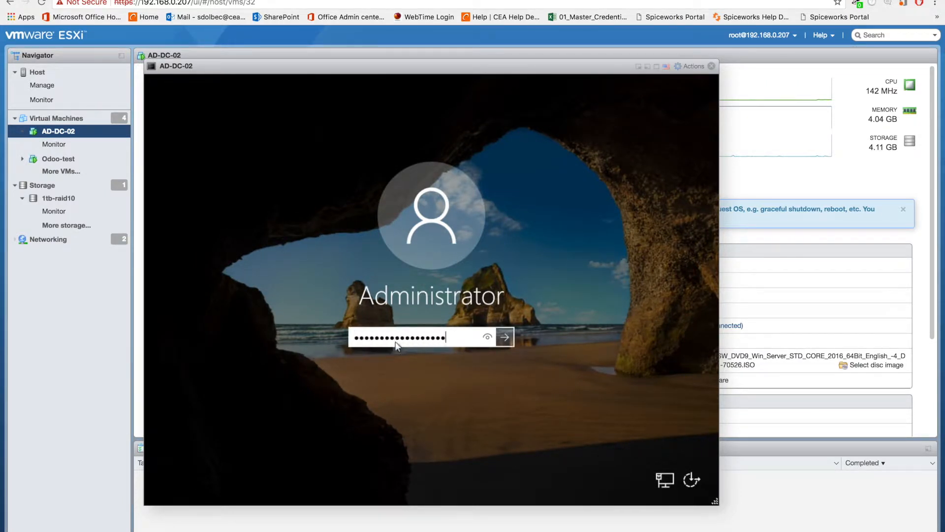
key(Return)
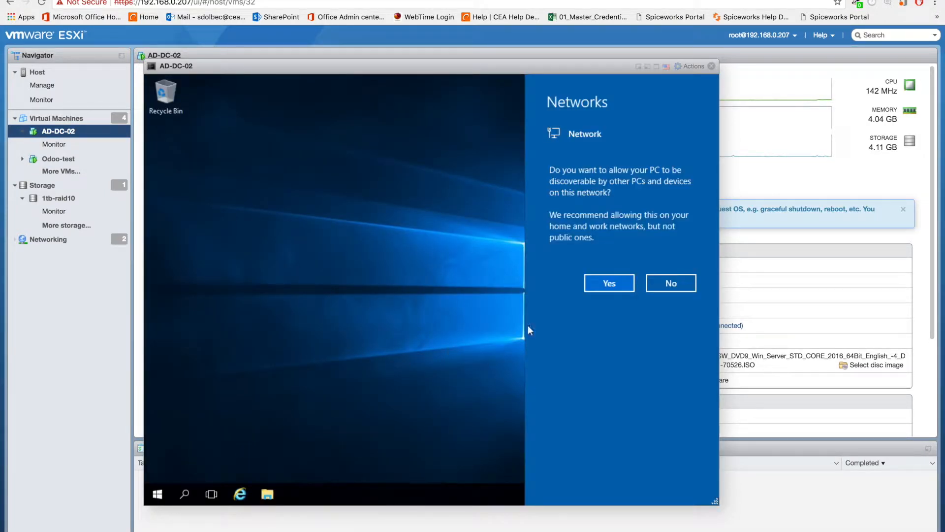
Step: Allow the server to be discoverable by other PCs and devices on the network
click(609, 282)
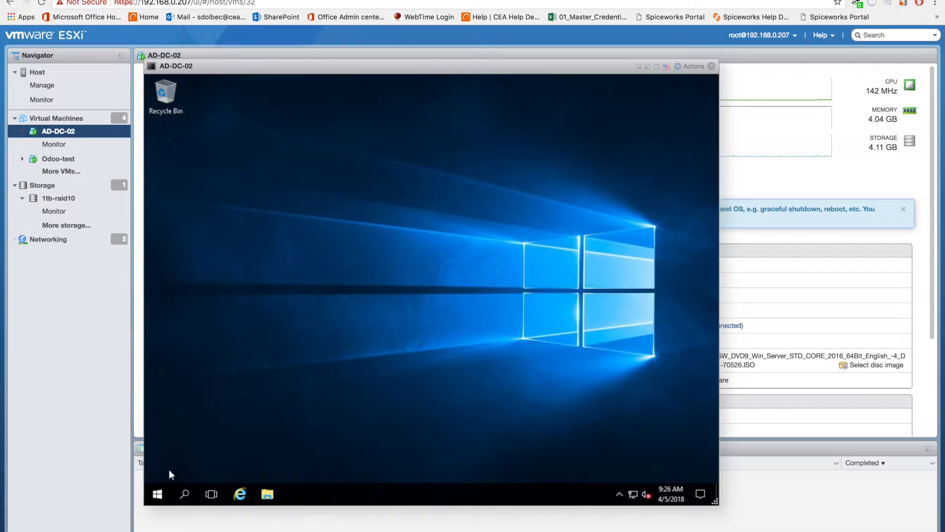
click(157, 494)
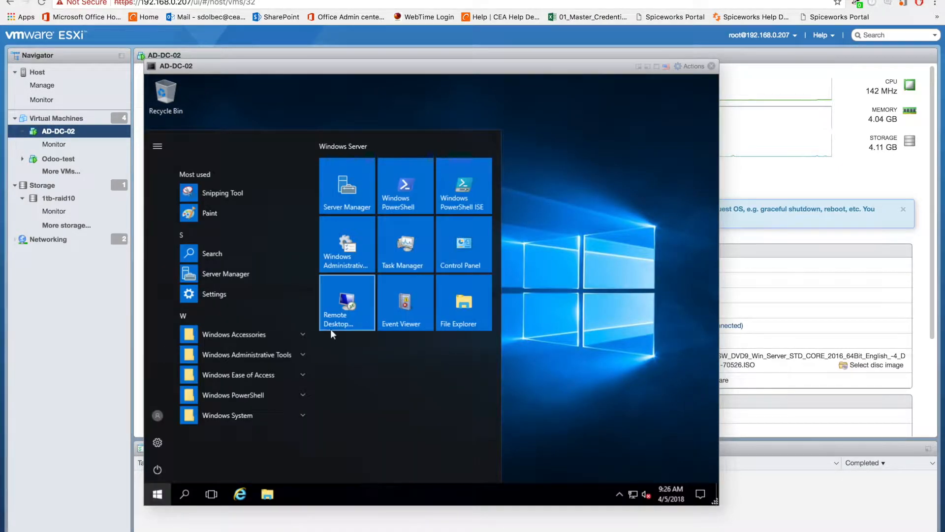
click(537, 389)
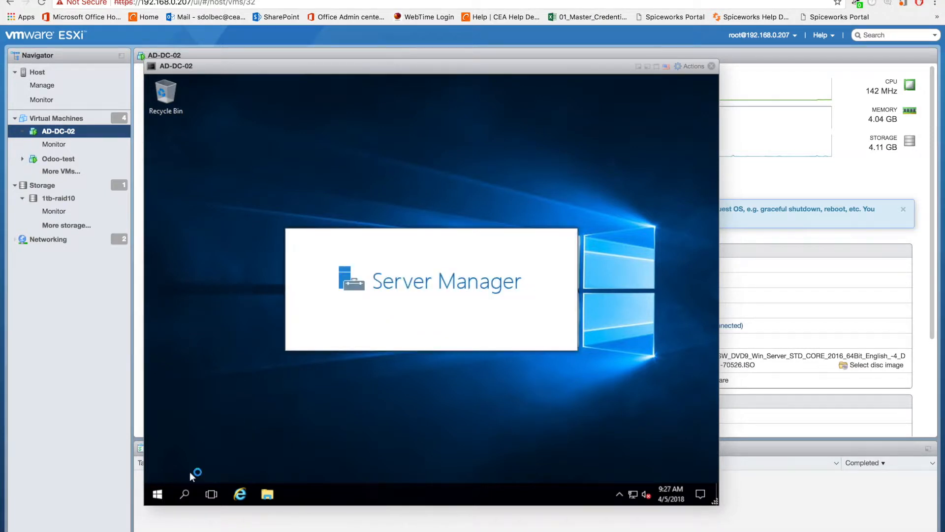
click(187, 496)
text(cmd)
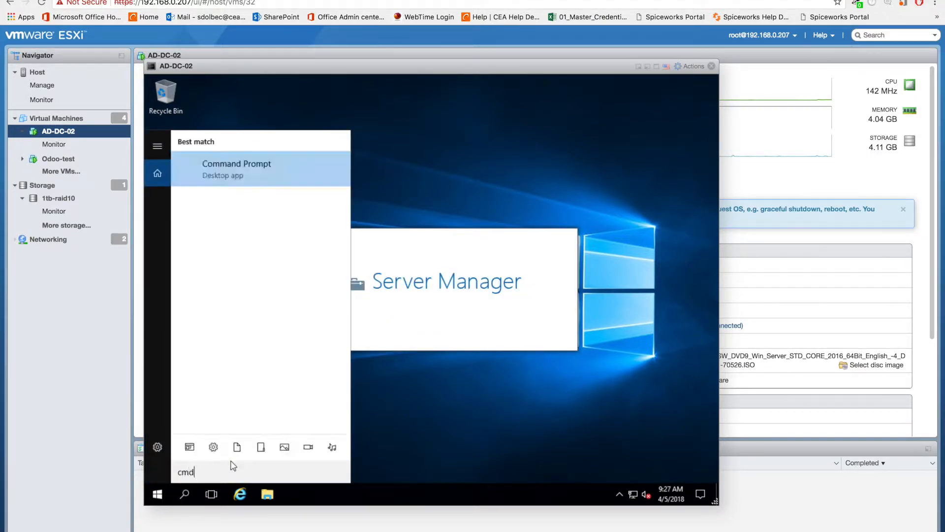
click(661, 300)
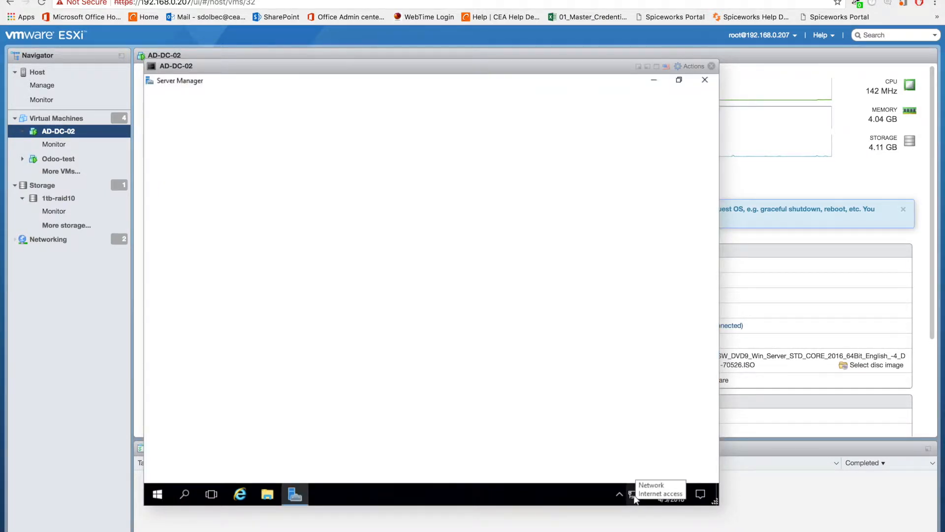
Step: Open the Internet Protocol Version 4 (TCP/IPv4) properties of the Ethernet0 network connection
right_click(634, 496)
click(636, 487)
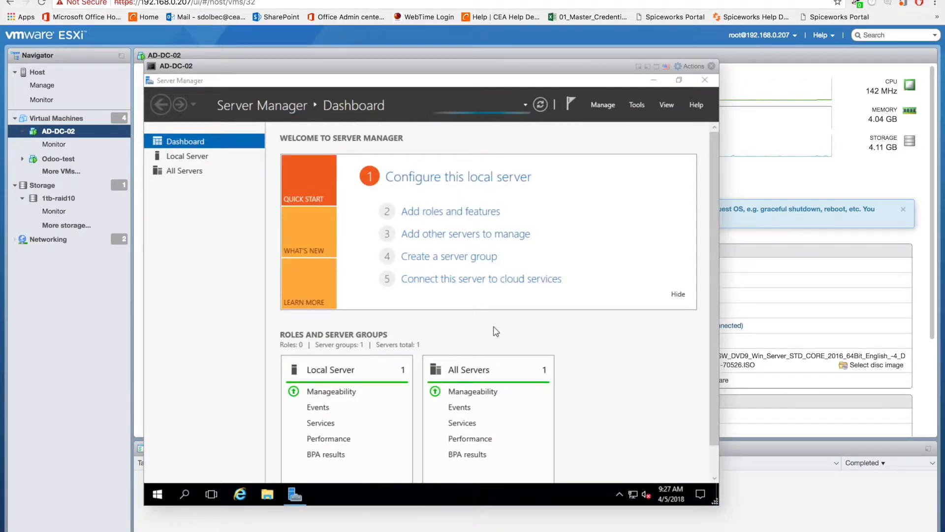
click(285, 188)
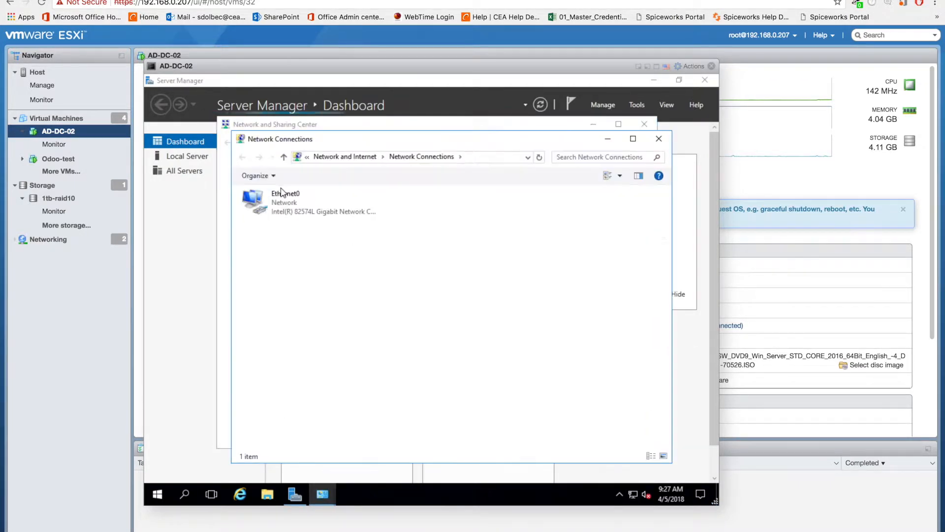
click(283, 195)
right_click(282, 194)
click(296, 301)
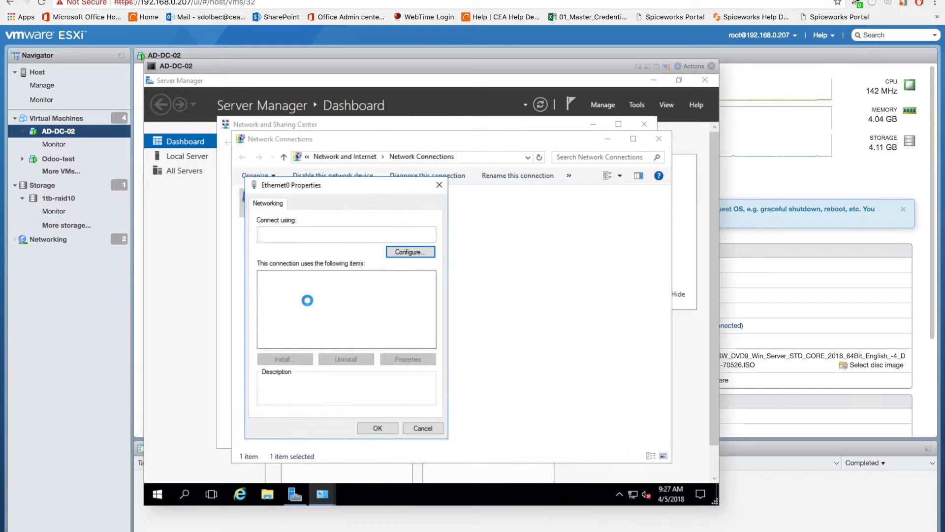
double_click(347, 305)
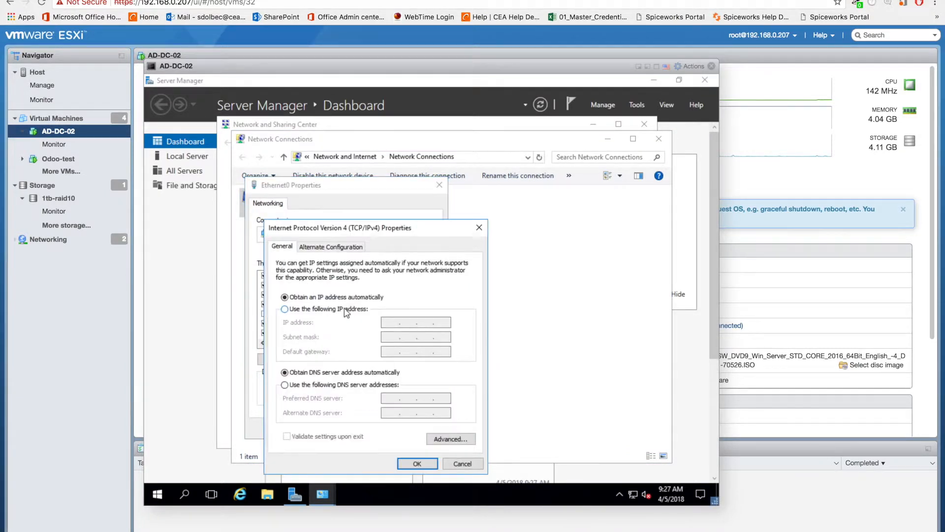
Step: Assign the static IP address 192.168.0.3 with subnet mask 255.255.255.0 and default gateway 192.168.0.253
click(345, 310)
text(192 . 168 . 0 . )
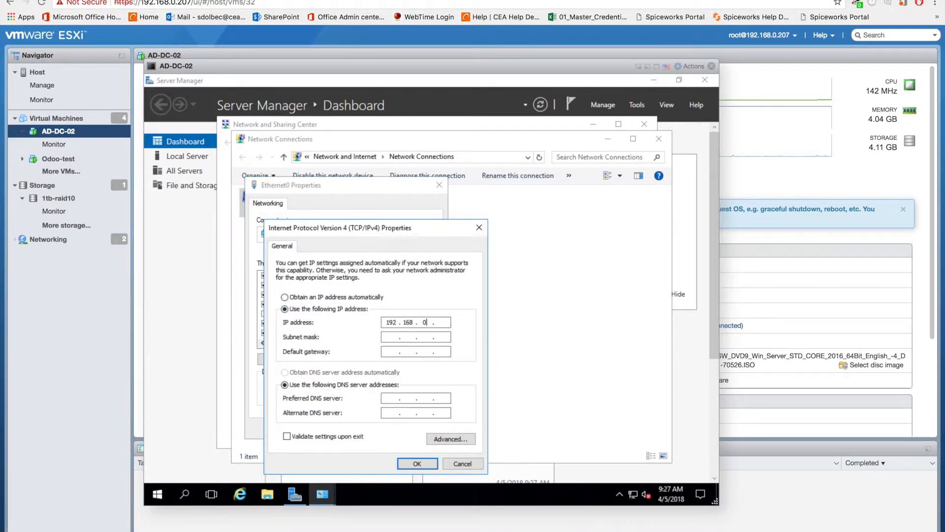
text(3)
key(Tab)
Step: Set the preferred DNS server to 192.168.0.3 and apply the TCP/IPv4 and Ethernet0 settings
key(Tab)
text(192 . 168 . 0 . 253)
key(Tab)
key(Tab)
text(192.1)
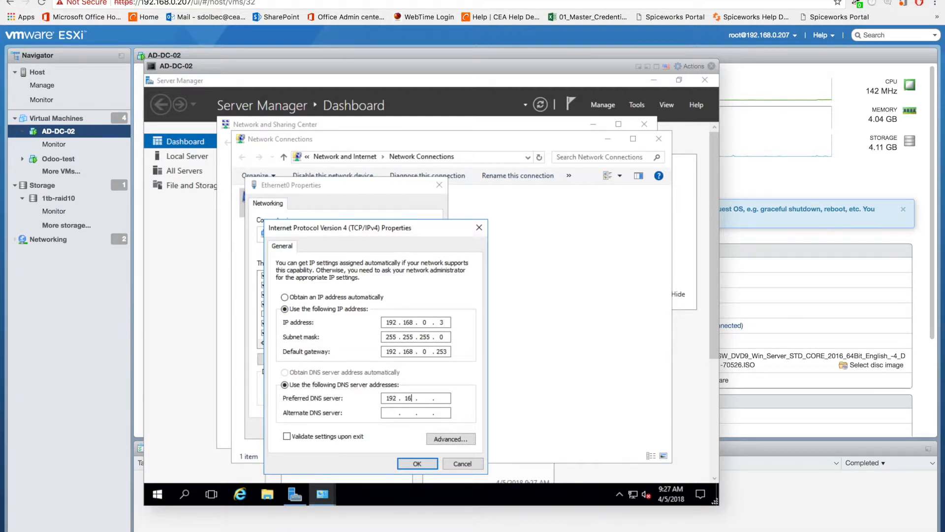
text(192.168.0.3)
click(417, 464)
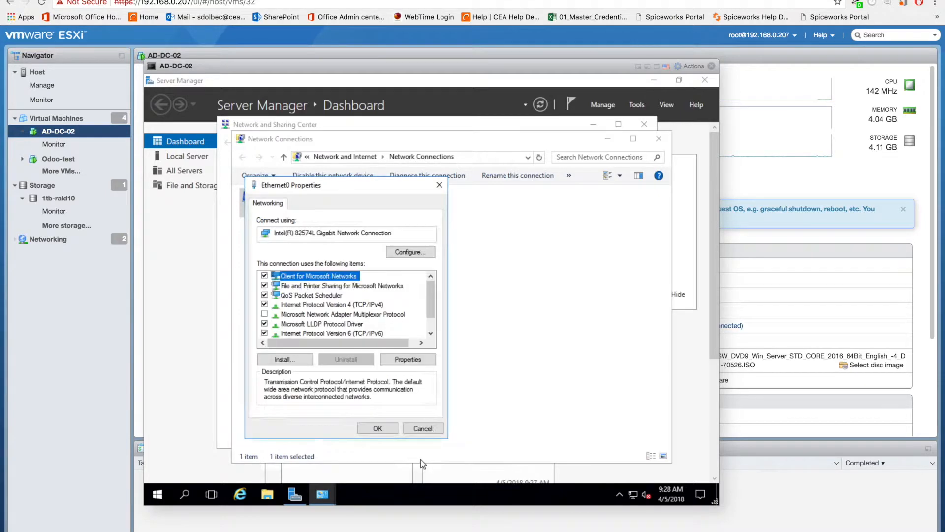
click(391, 431)
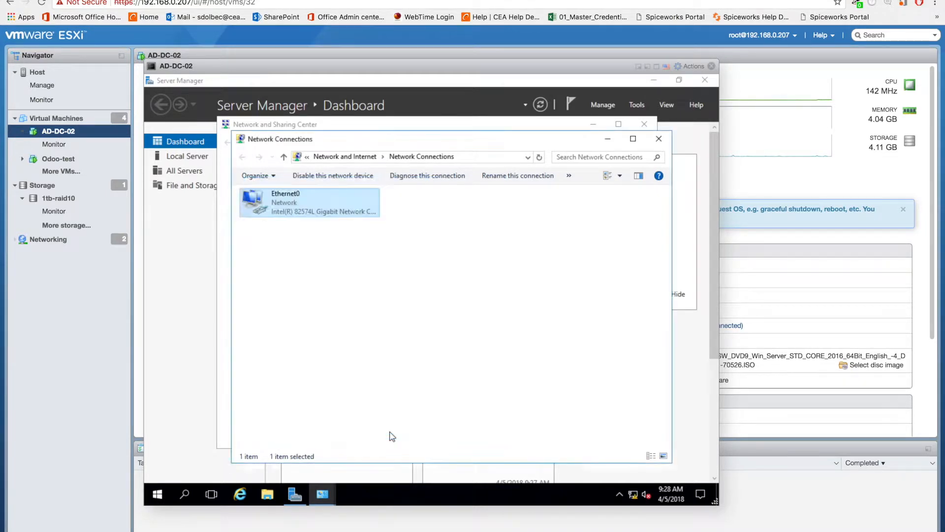
Step: Change the local server's computer name to ad-dc-02, keeping it in the WORKGROUP workgroup
click(192, 257)
click(191, 158)
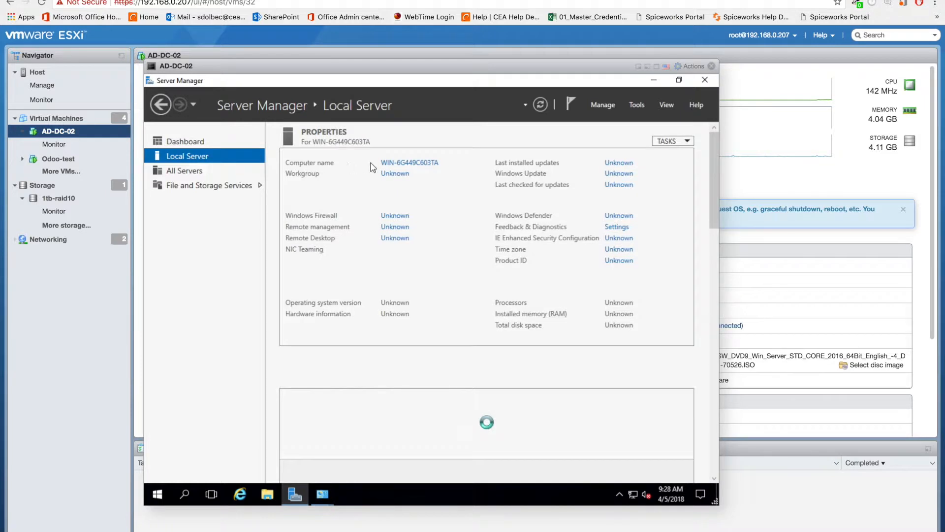
click(396, 163)
click(396, 270)
text(ad-dc-02)
click(320, 356)
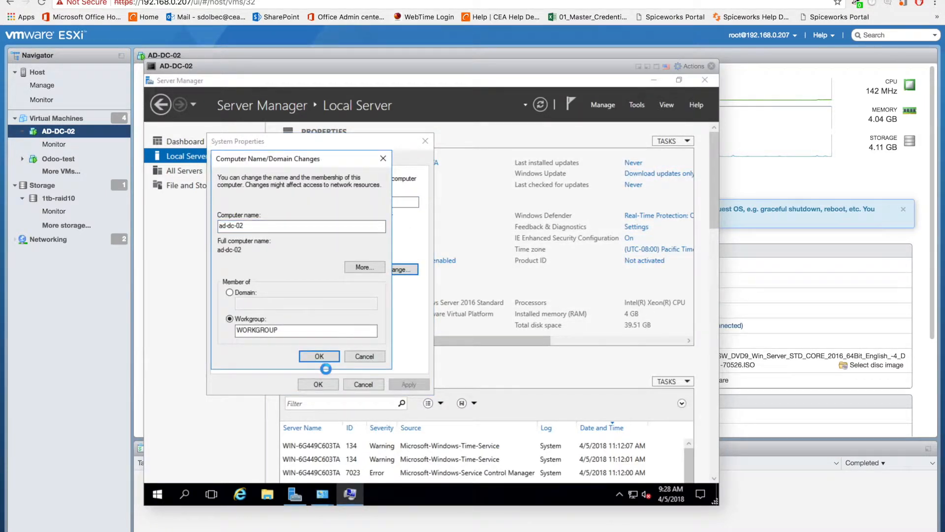
Step: Mount the VMware Tools installer in the AD-DC-02 virtual machine from the ESXi guest OS options
click(692, 66)
mouse_move(705, 177)
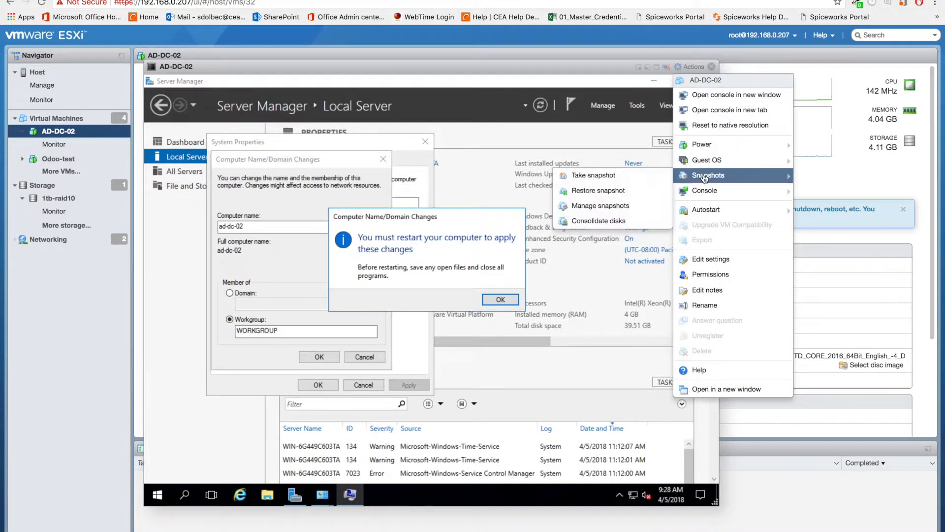
mouse_move(708, 160)
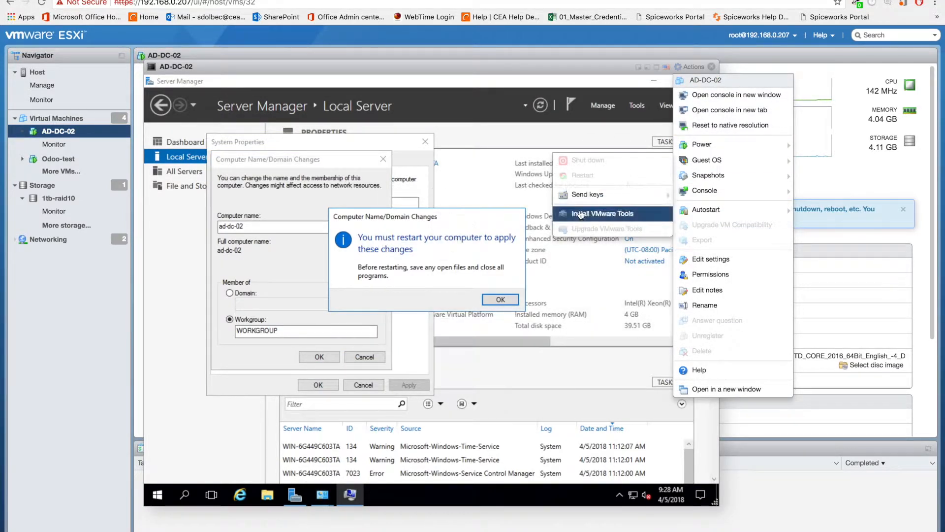
Step: Accept the restart notice for the computer name change, close the system properties and postpone the restart
click(500, 299)
click(318, 384)
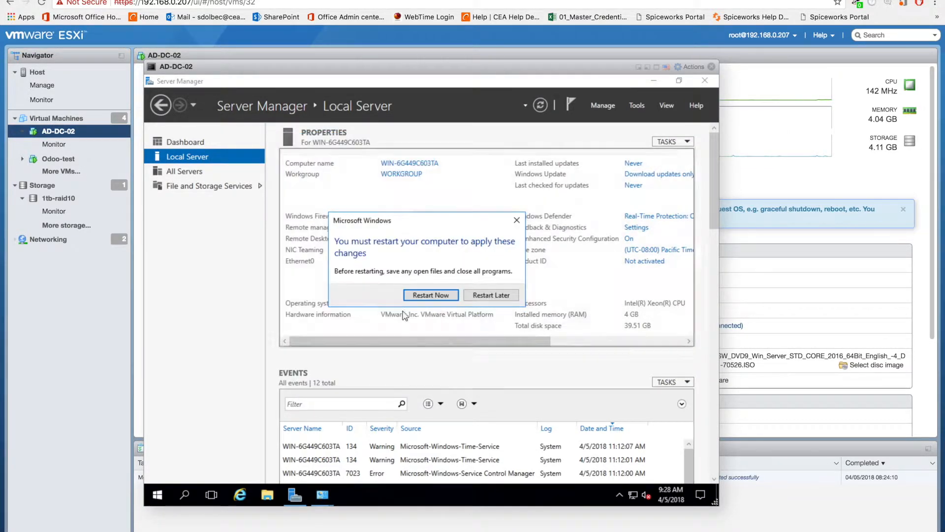
click(490, 296)
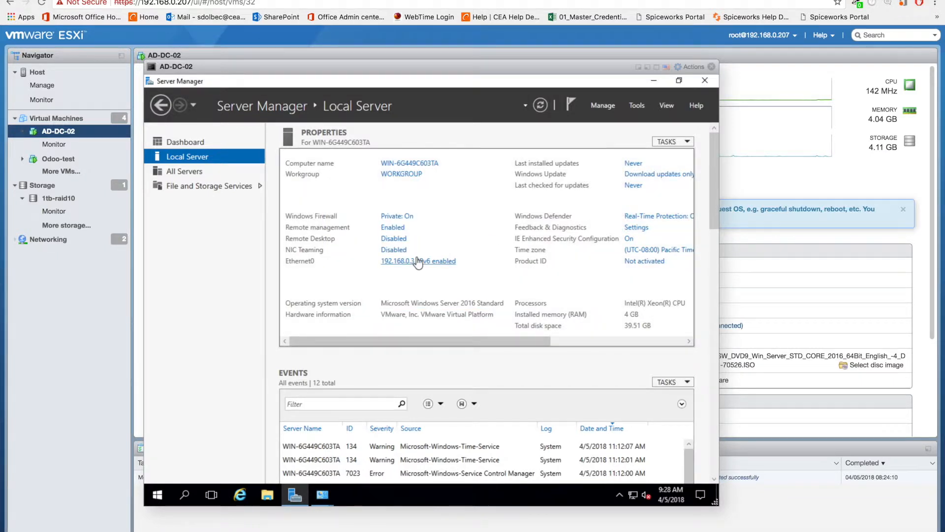
Step: Set the server's time zone to (UTC-05:00) Eastern Time (US & Canada)
click(675, 252)
click(424, 326)
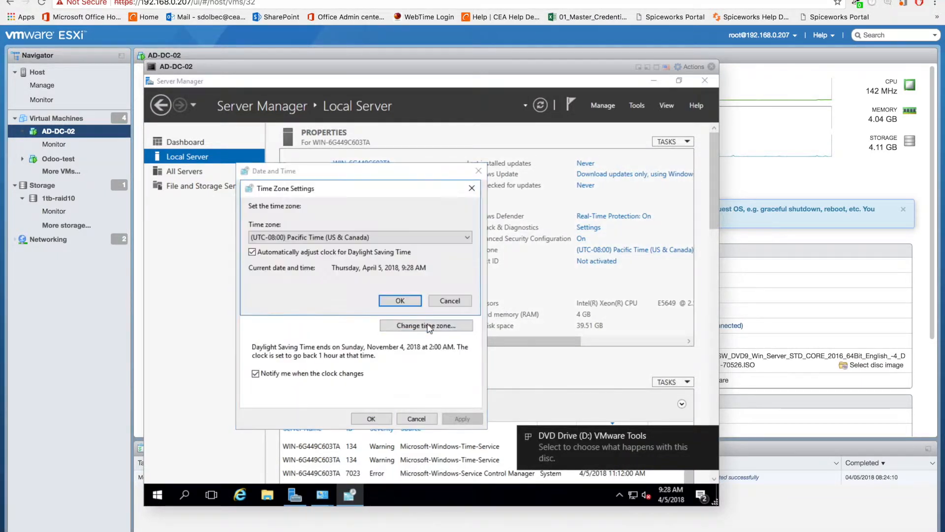
click(377, 239)
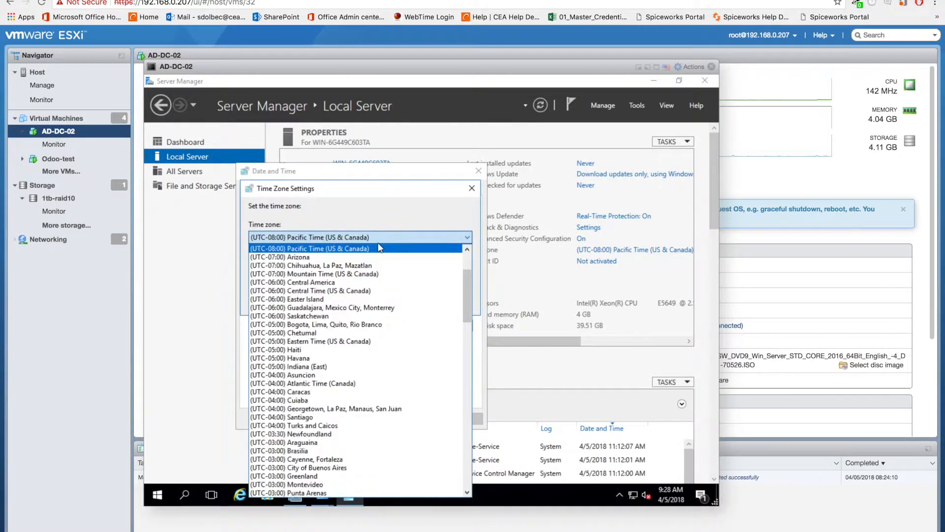
click(355, 342)
click(397, 301)
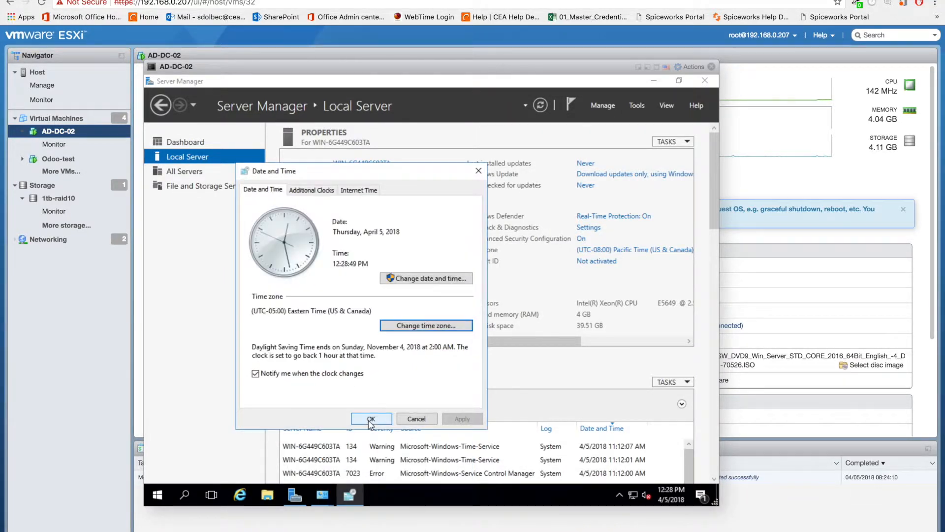
click(371, 418)
Step: Clear the open windows off the server's desktop and launch VMware Tools setup from DVD Drive (D:)
click(653, 80)
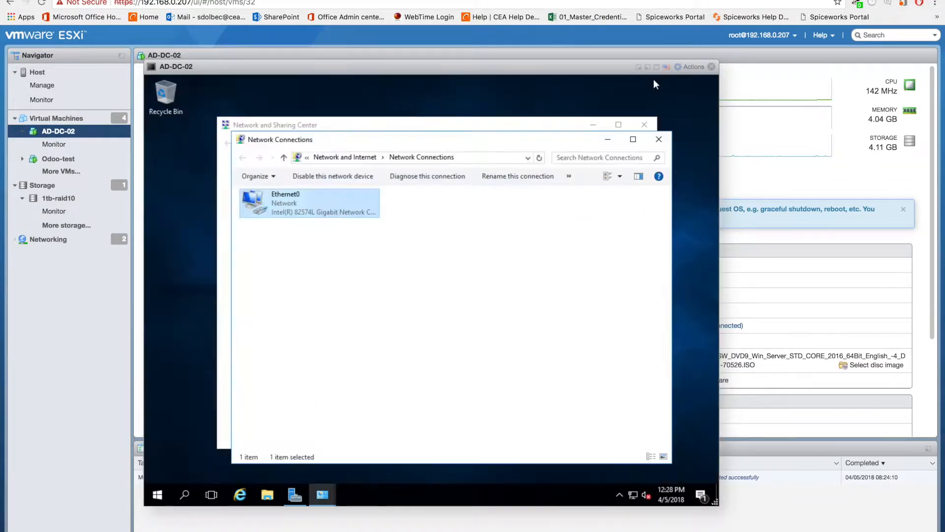
click(658, 139)
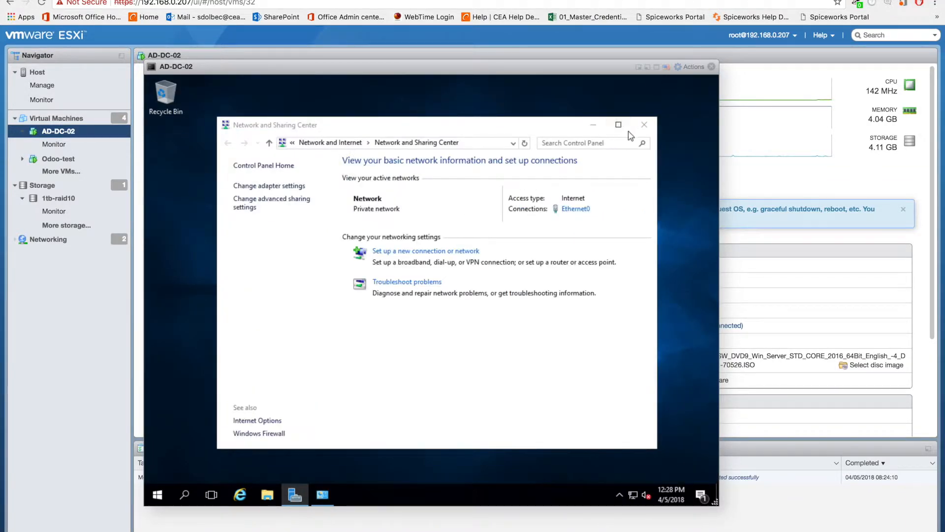
click(644, 124)
click(268, 494)
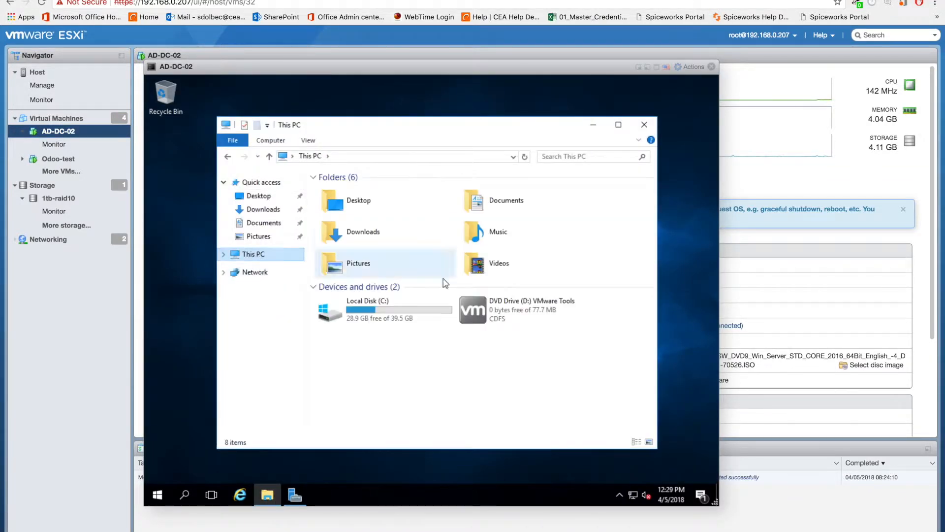
double_click(470, 306)
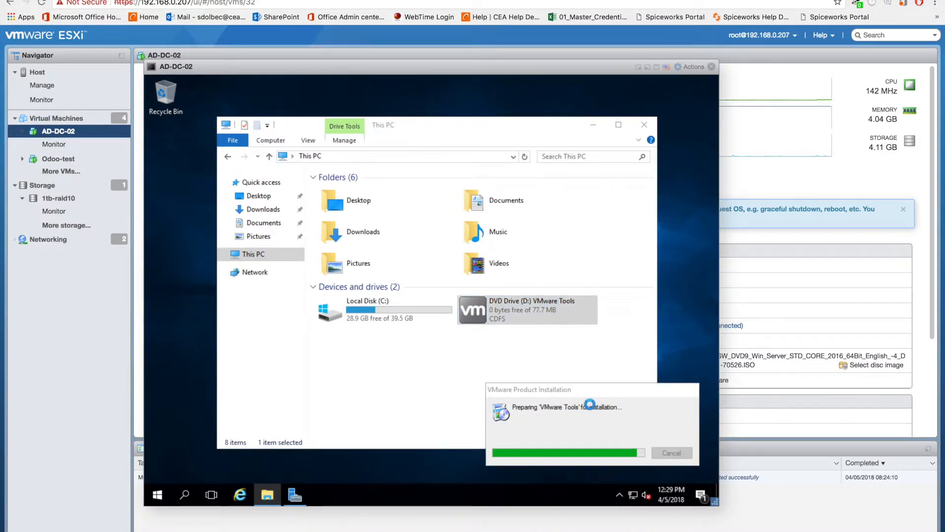
Step: Check the properties of This PC, and close the system and file browser windows
right_click(282, 258)
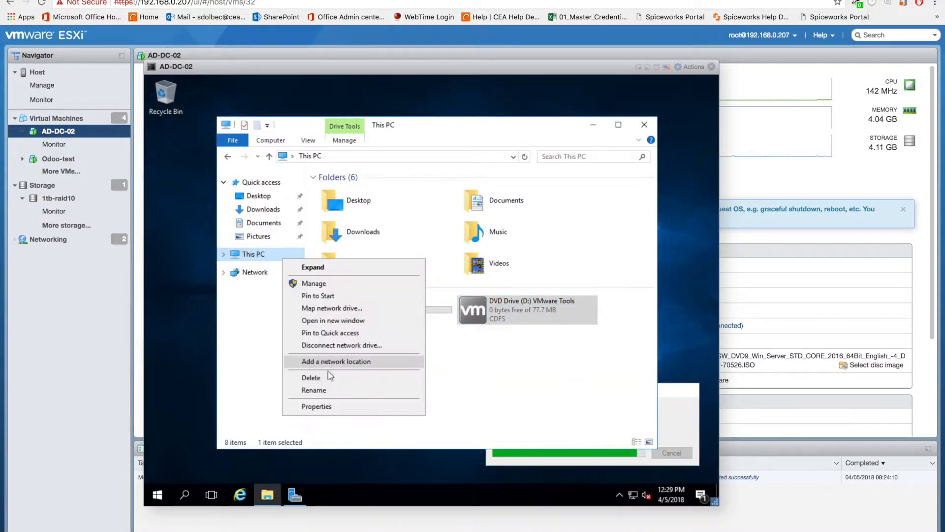
click(316, 407)
click(658, 139)
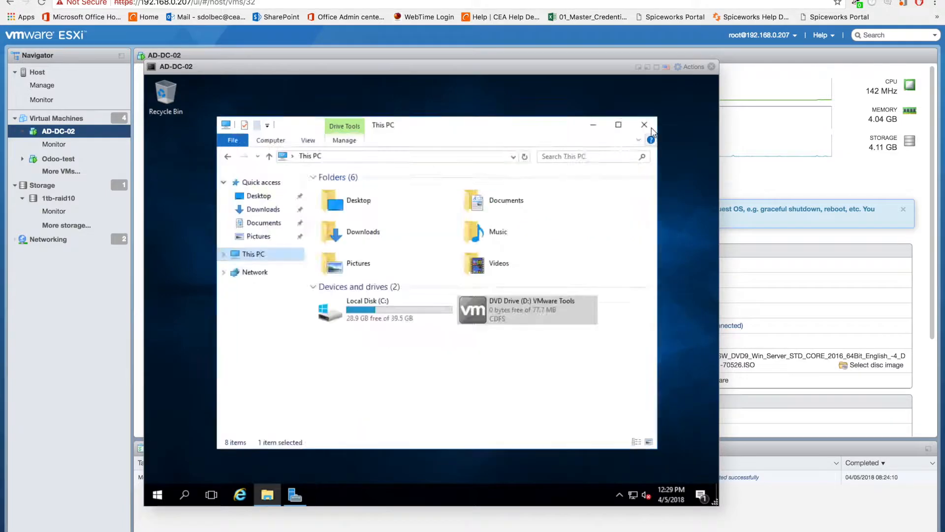
click(644, 124)
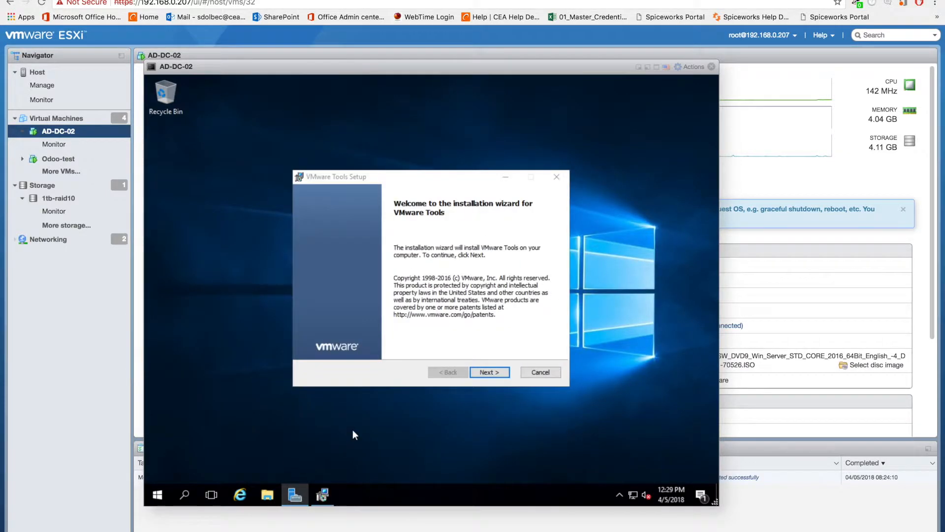
Step: Complete the VMware Tools installation wizard and restart the server
click(489, 372)
click(489, 372)
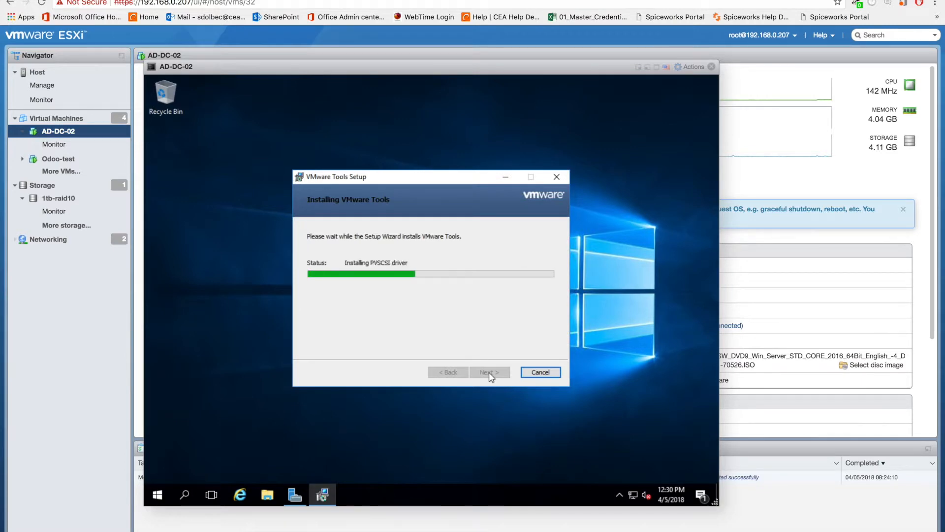
click(489, 373)
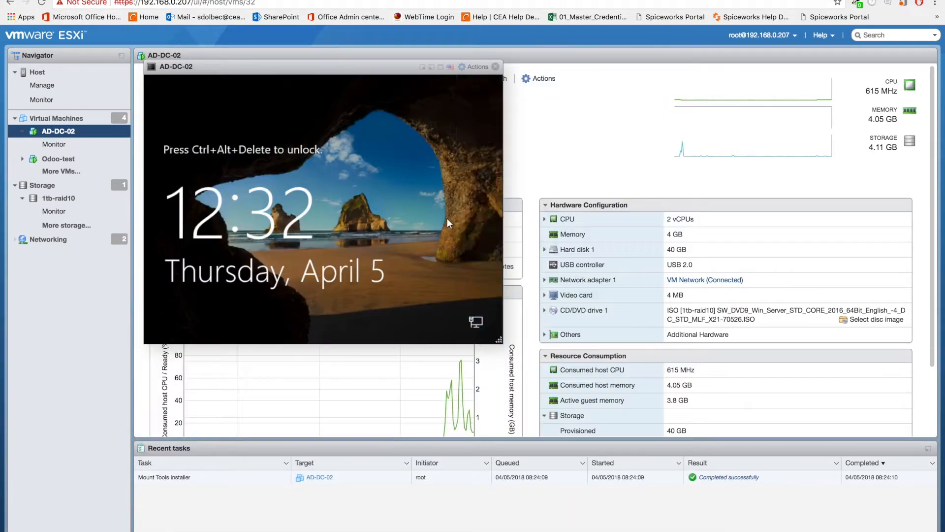
Step: Unlock the restarted AD-DC-02 guest and sign in as Administrator with the account password
key(ctrl+alt+Delete)
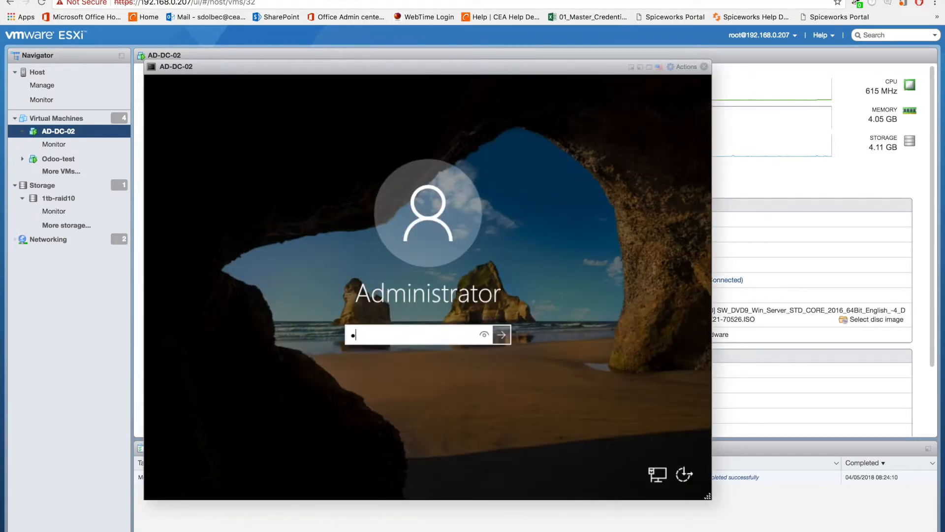
text(••••••••••••••)
key(Return)
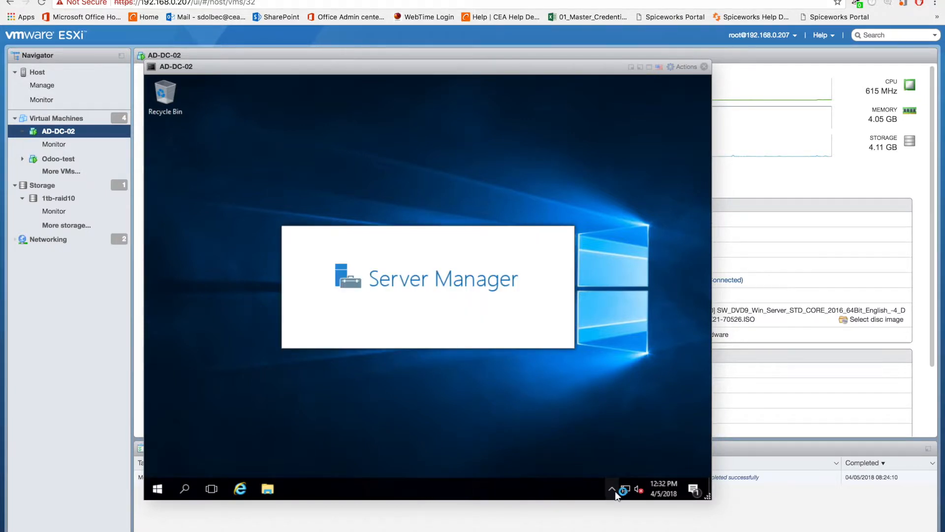
Step: Open the system properties of This PC and go to the Windows activation settings
click(158, 490)
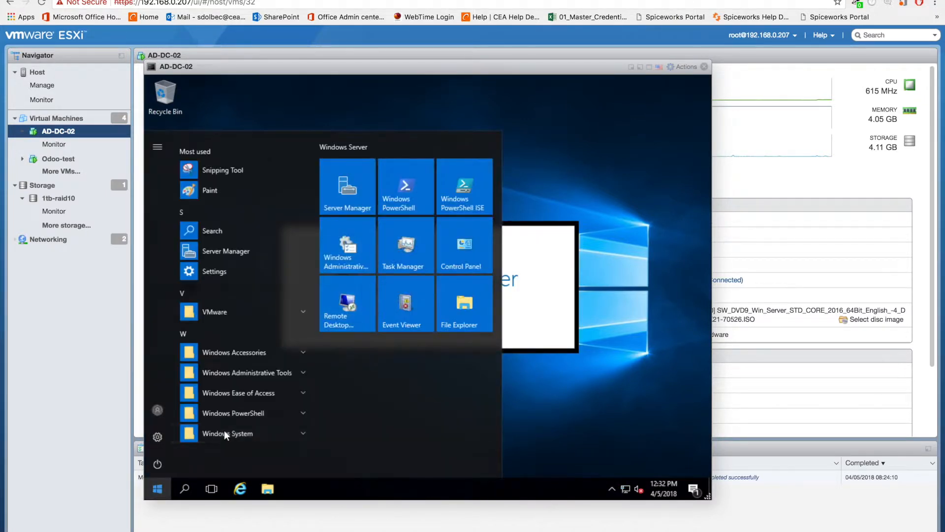
click(162, 488)
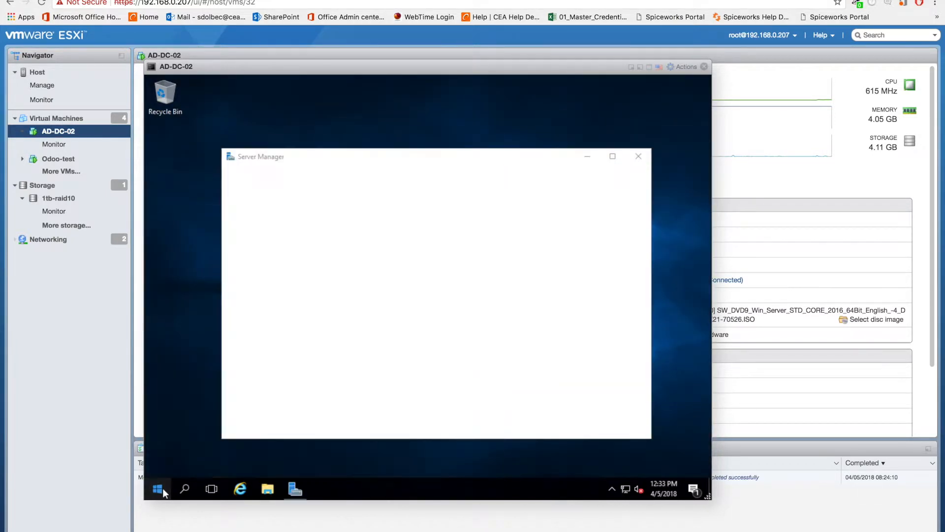
click(268, 488)
right_click(243, 253)
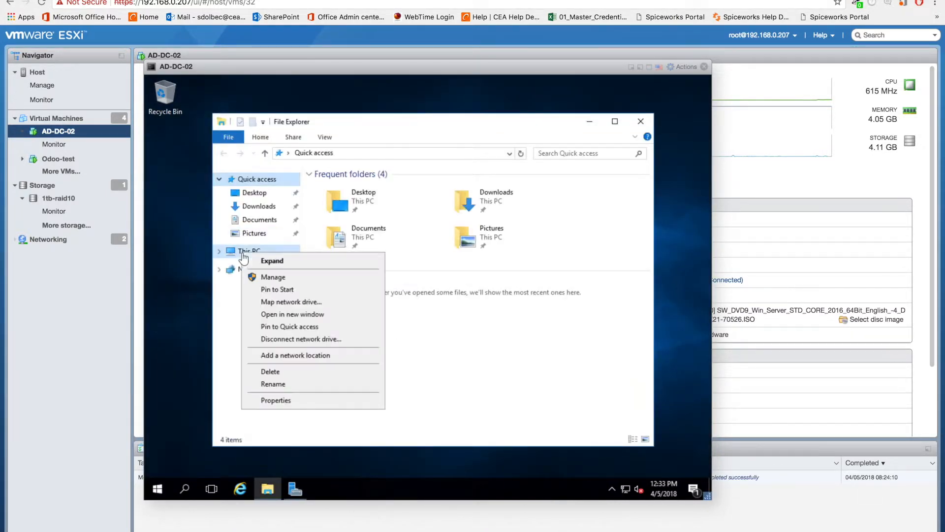
click(299, 401)
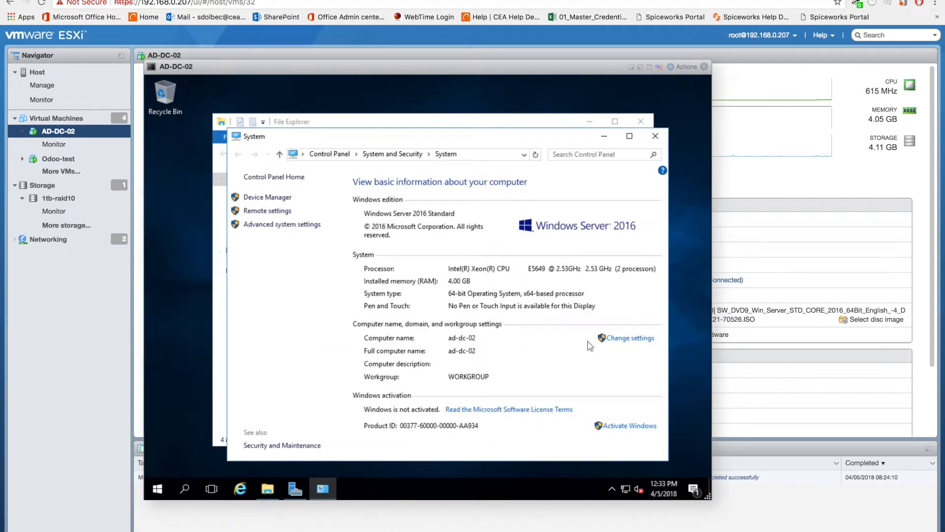
click(635, 426)
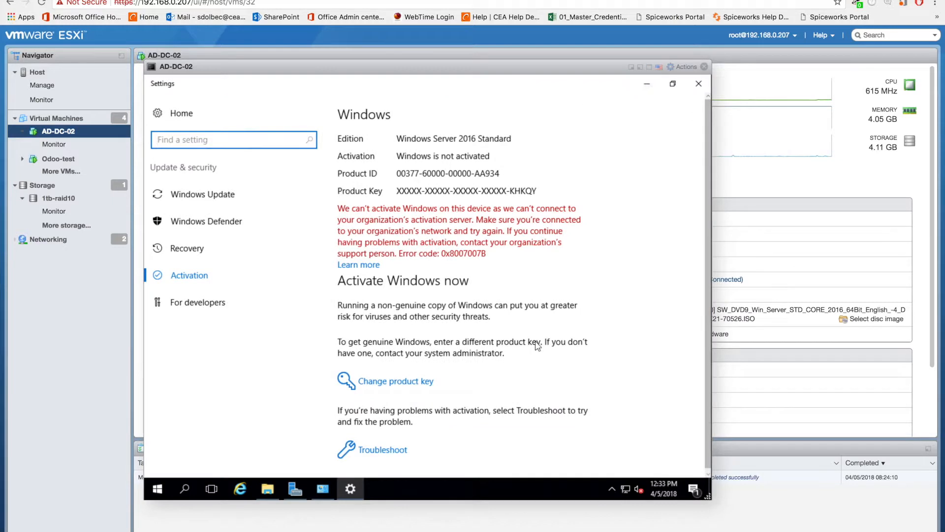
Step: Replace the Windows product key with a new one and start activating Windows
click(426, 382)
click(397, 336)
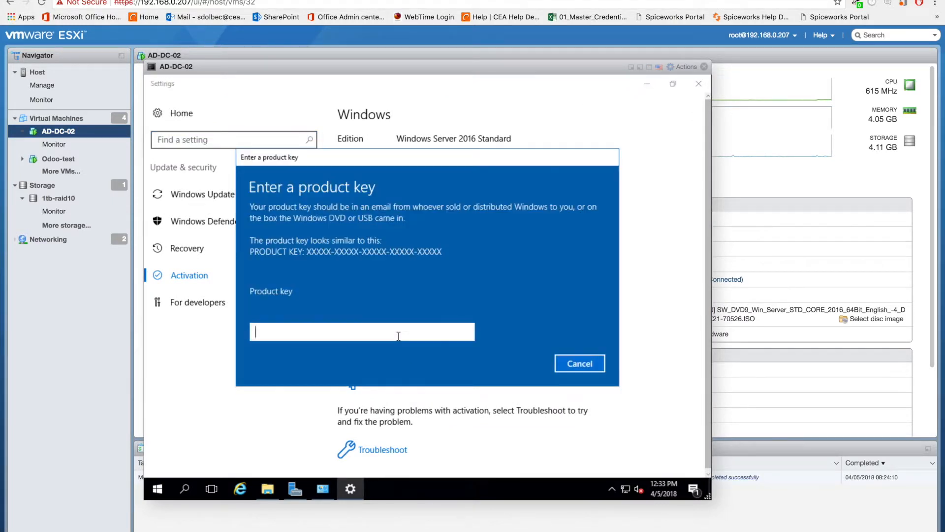
text(X)
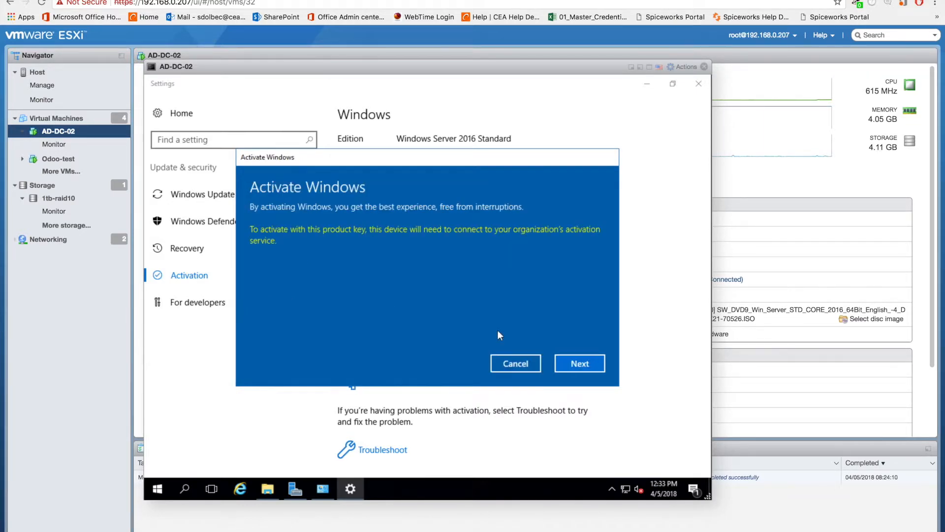
click(579, 363)
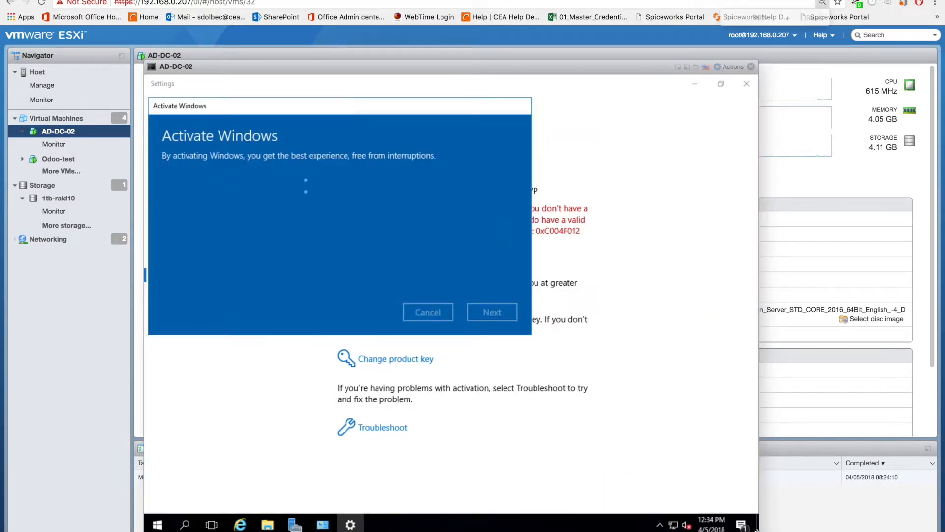
Step: Zoom out the ESXi page and resize the AD-DC-02 console window to fit the guest desktop
key(super+minus)
key(super+minus)
drag(607, 434, 650, 483)
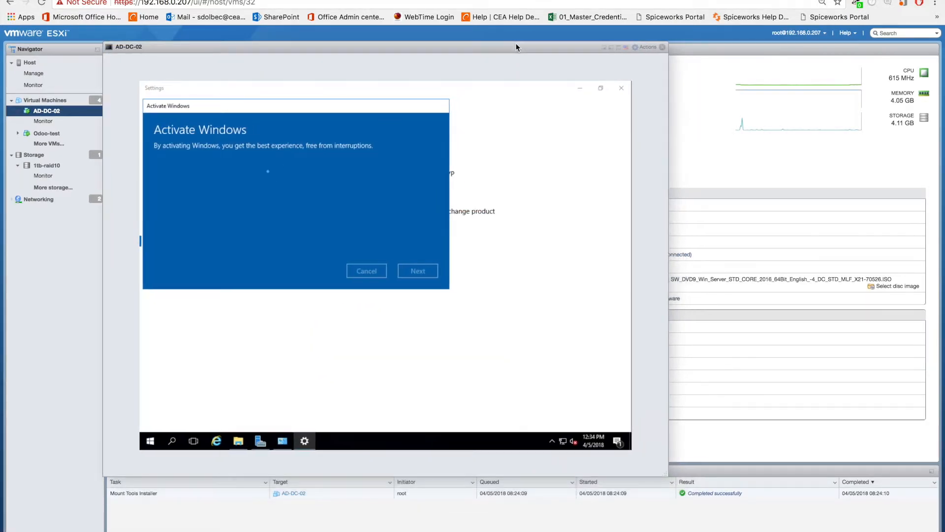
drag(666, 474, 605, 431)
Step: Dismiss the finished Windows activation dialog and close the Settings window
click(382, 244)
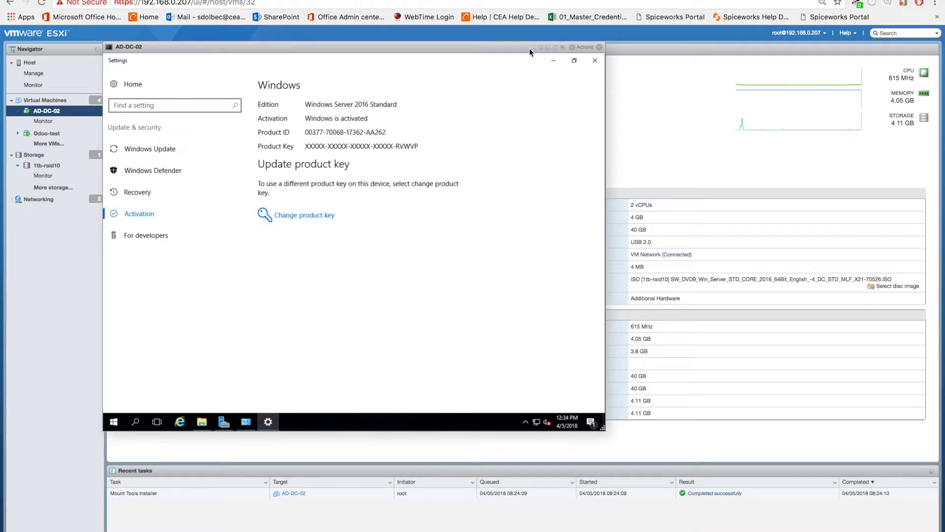
click(595, 60)
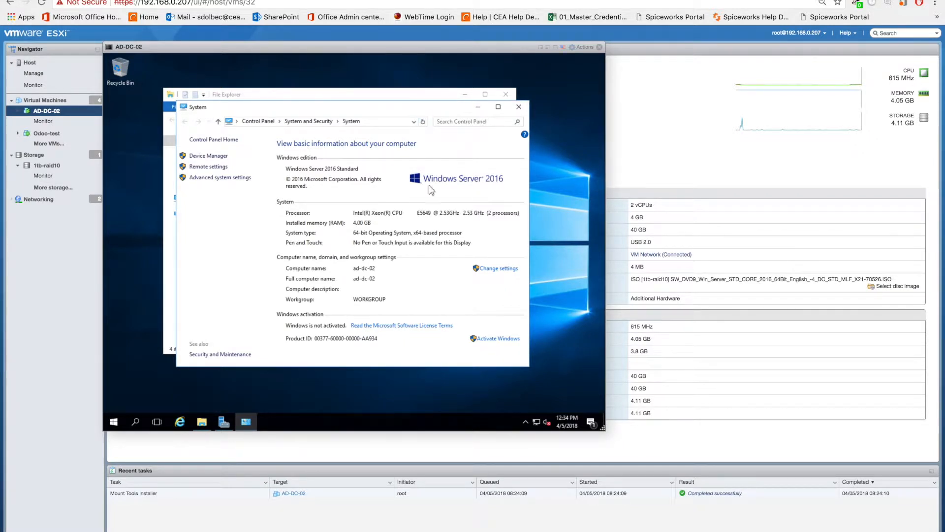
Step: Close the System, File Explorer and Server Manager windows on the guest desktop
click(309, 121)
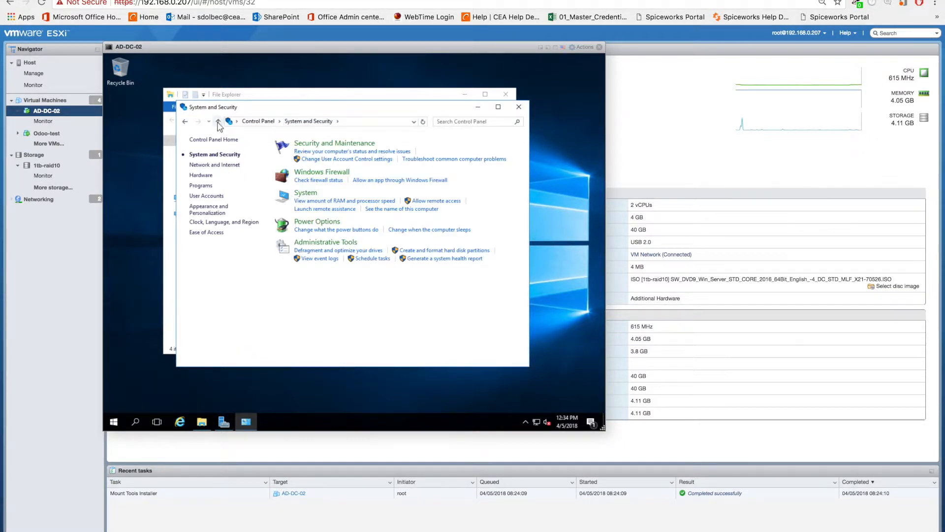
click(186, 121)
click(519, 107)
click(507, 94)
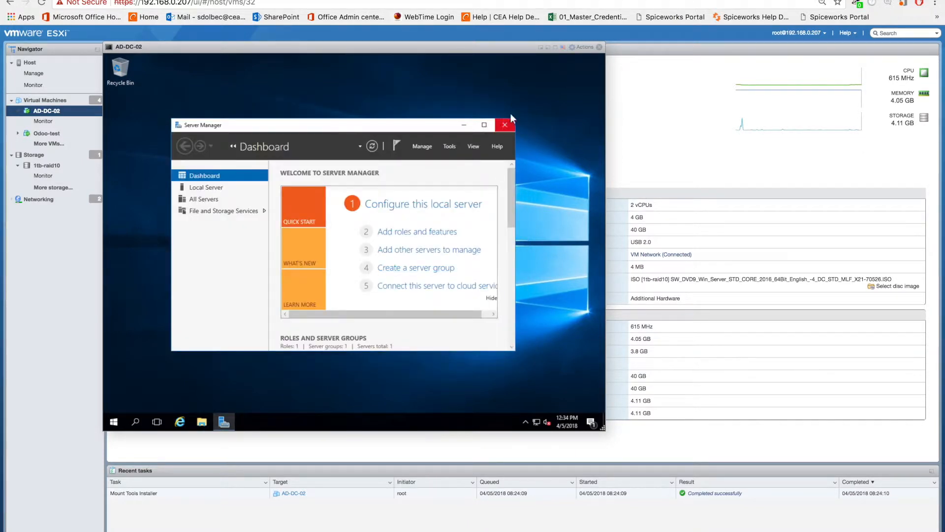
click(506, 121)
Step: Open the Windows Update settings in the guest and check for updates
click(113, 421)
text(update)
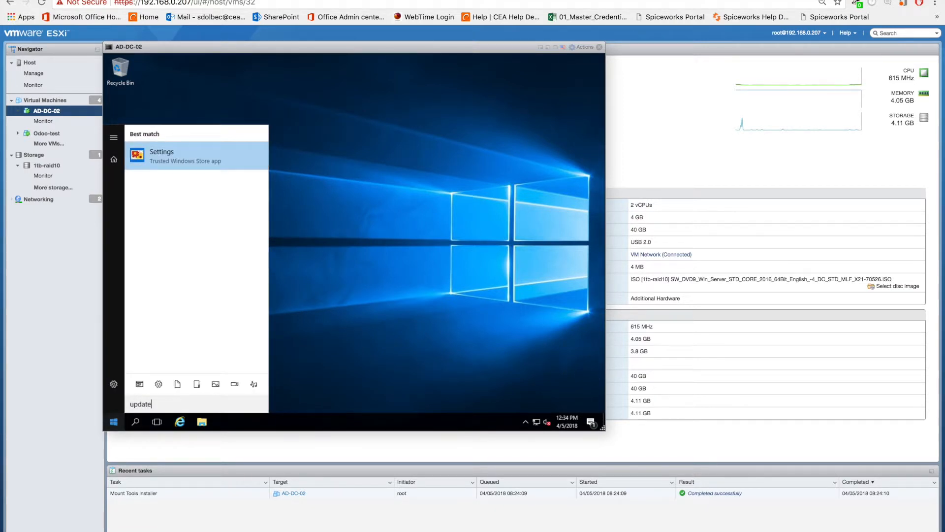
click(114, 424)
click(114, 424)
click(114, 425)
click(113, 424)
click(114, 381)
click(439, 255)
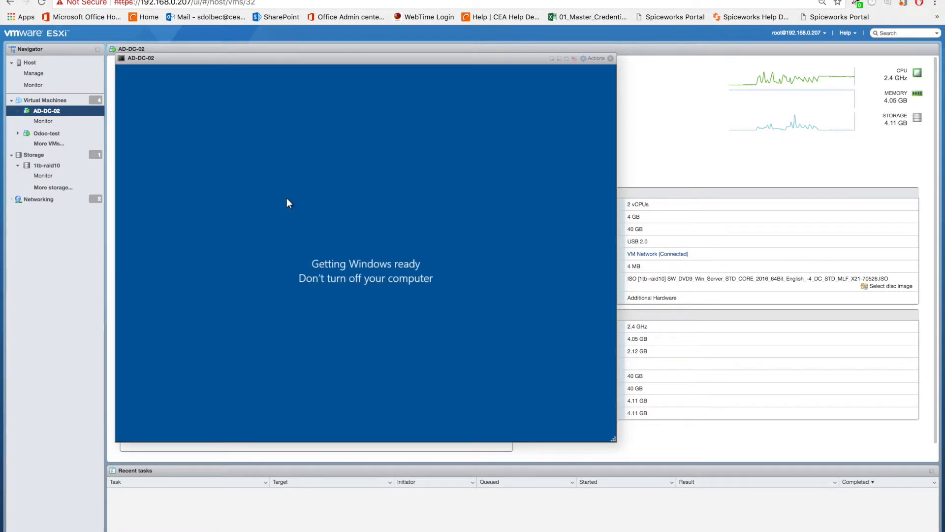
drag(376, 54, 375, 43)
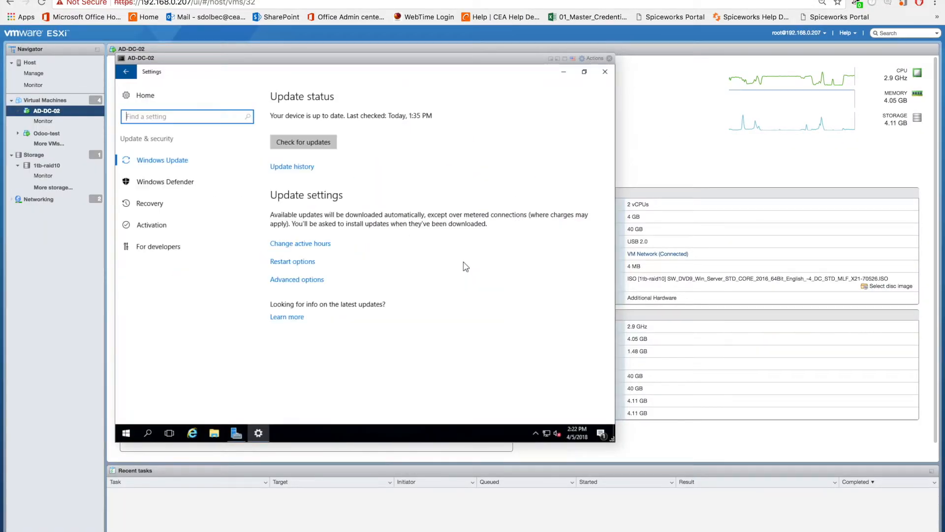
click(312, 142)
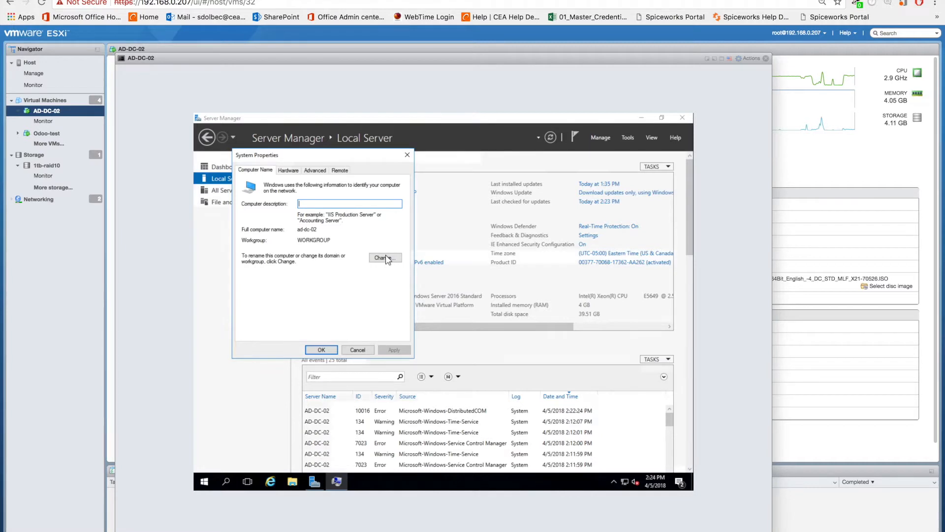
Step: Change the membership of computer ad-dc-02 from a workgroup to the domain cea.com
click(384, 258)
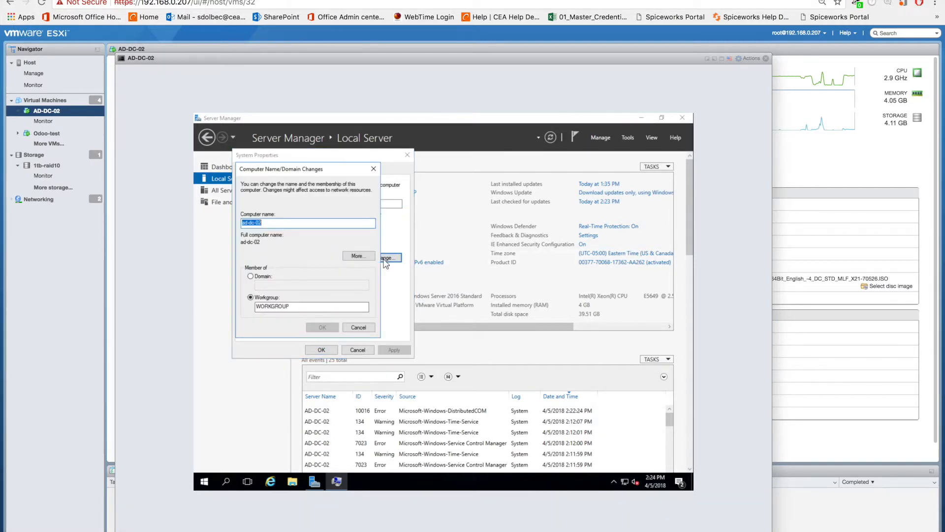
click(250, 277)
click(272, 285)
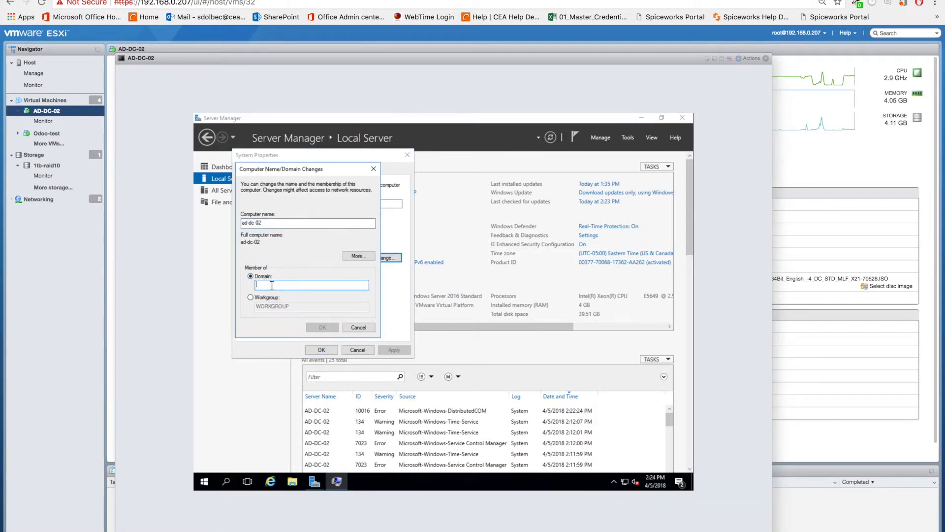
text(cea.com)
key(Return)
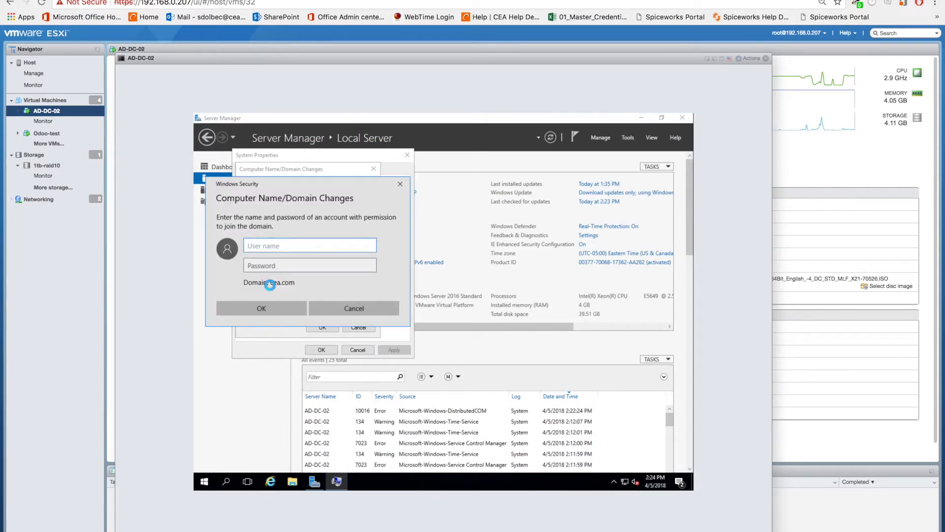
Step: Authorize the domain join with the user name and password of an account permitted to join
key(Tab)
text(***)
key(Return)
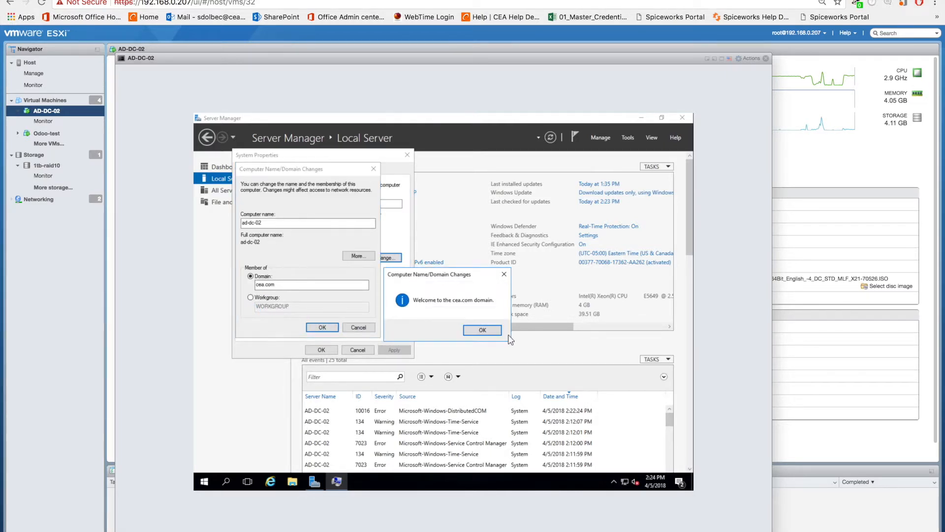
Step: Acknowledge the domain join messages, close System Properties and restart the server
click(482, 335)
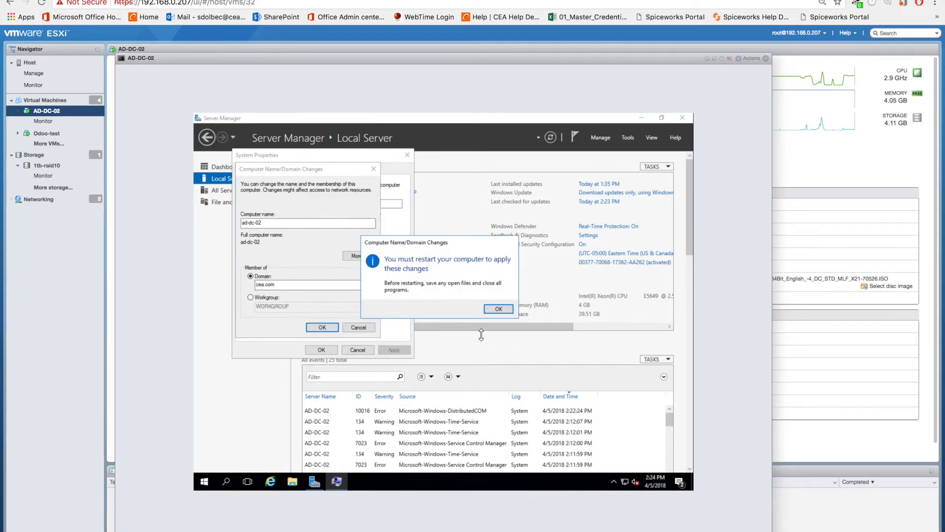
click(502, 309)
click(321, 350)
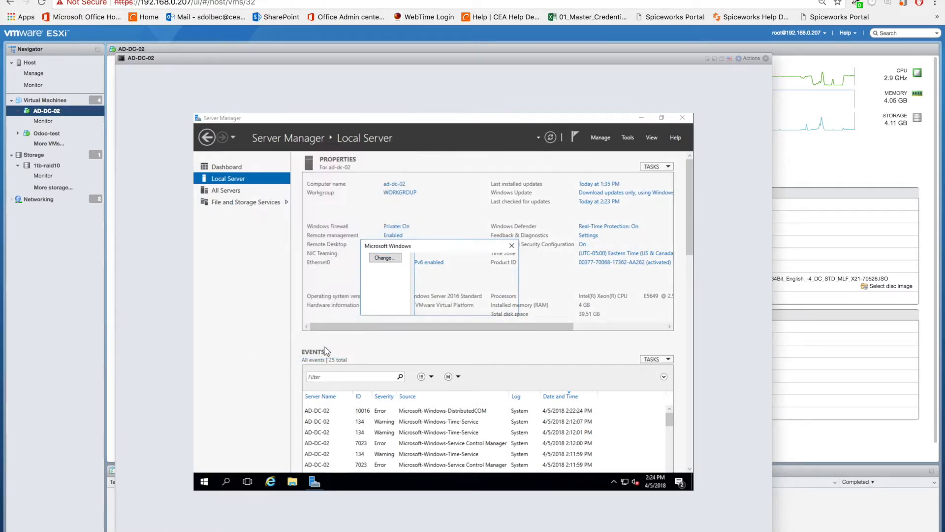
click(443, 306)
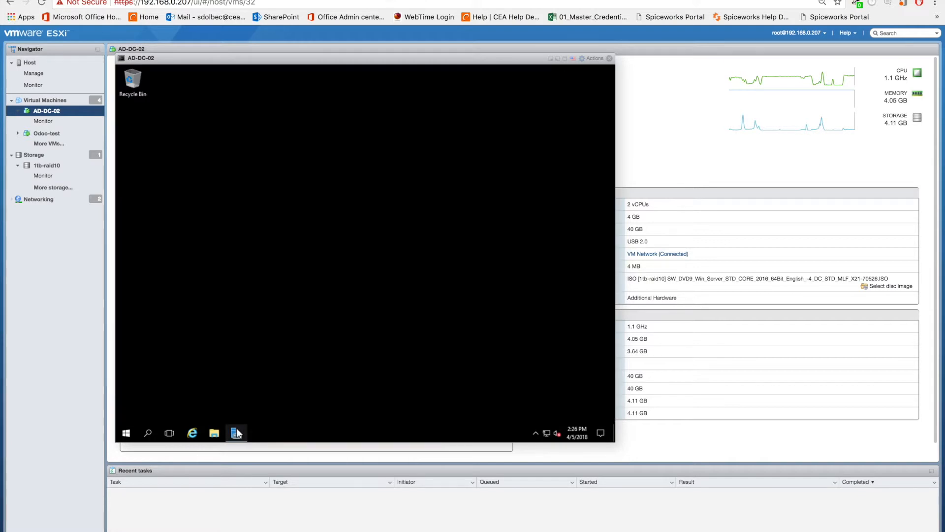
Step: Open Server Manager, check the domain membership in the Local Server properties and return to the Dashboard
click(234, 433)
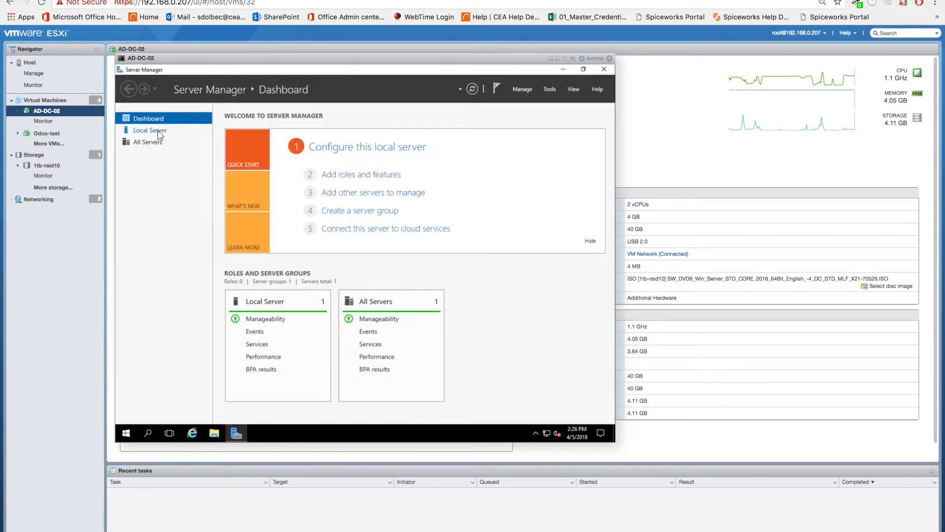
click(159, 134)
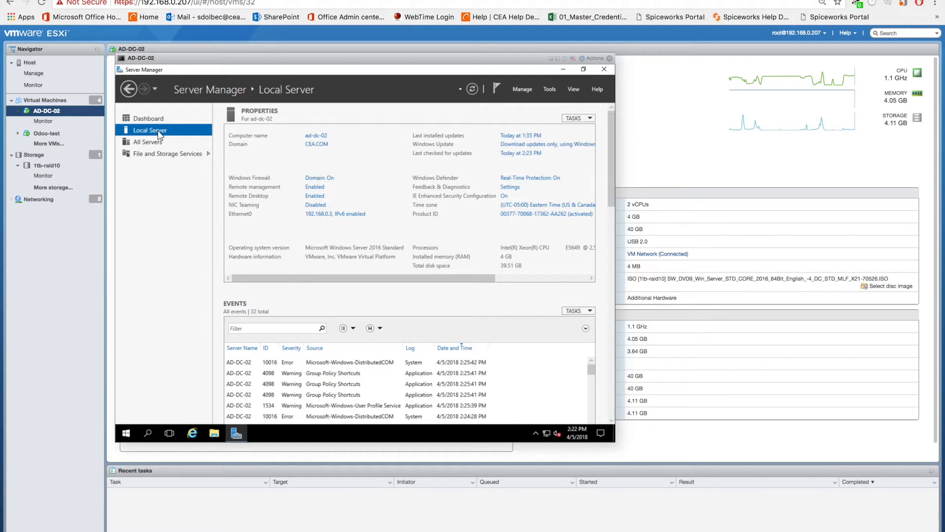
click(175, 117)
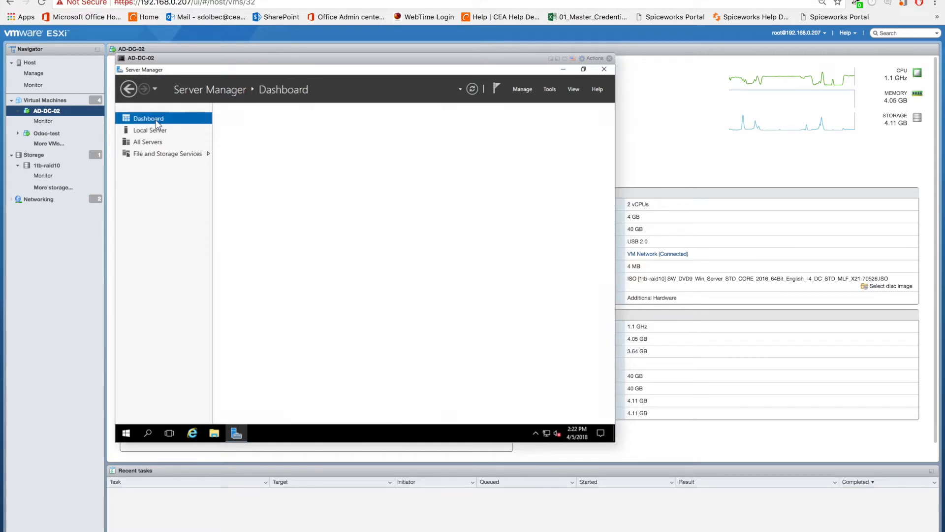
Step: Start the Add Roles and Features wizard with a role-based installation on the destination server ad-dc-02.CEA.COM
click(345, 180)
click(394, 341)
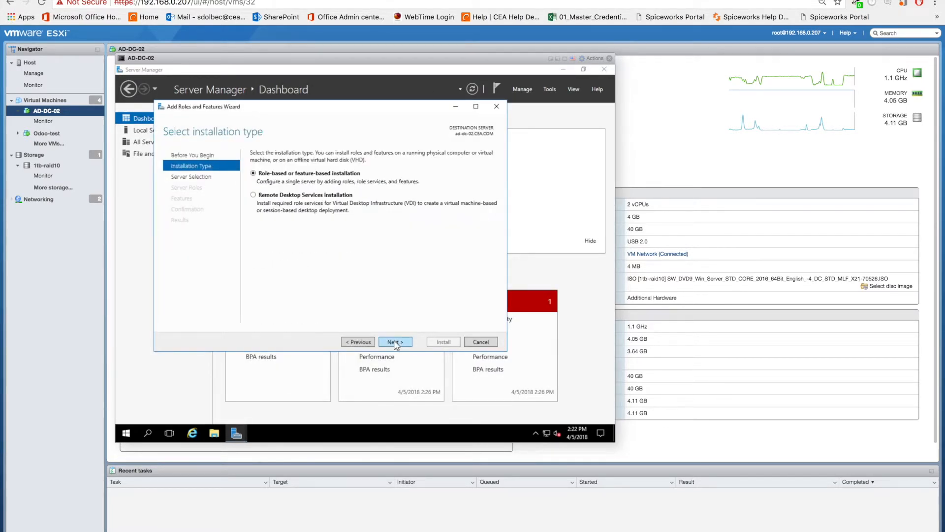
click(394, 341)
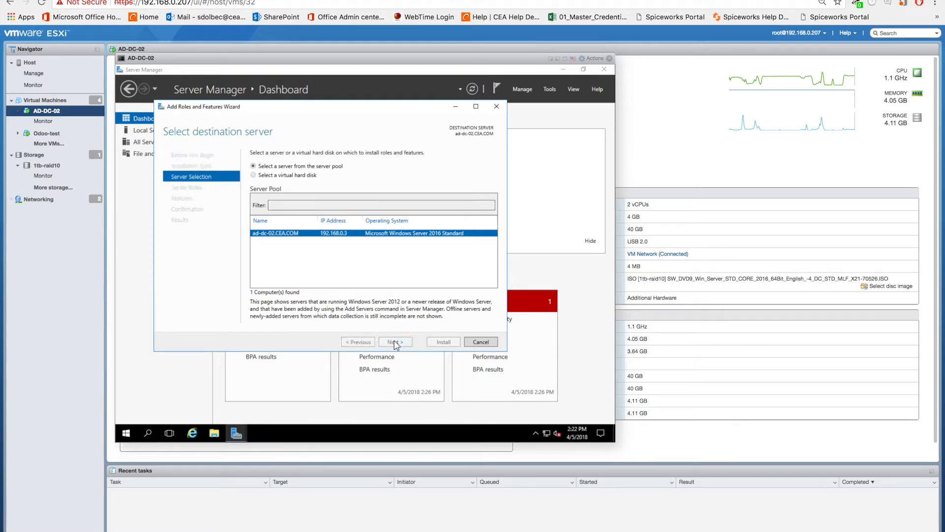
click(394, 342)
Step: Select the Active Directory Domain Services role with its required features and management tools, keeping the default feature selection
click(263, 187)
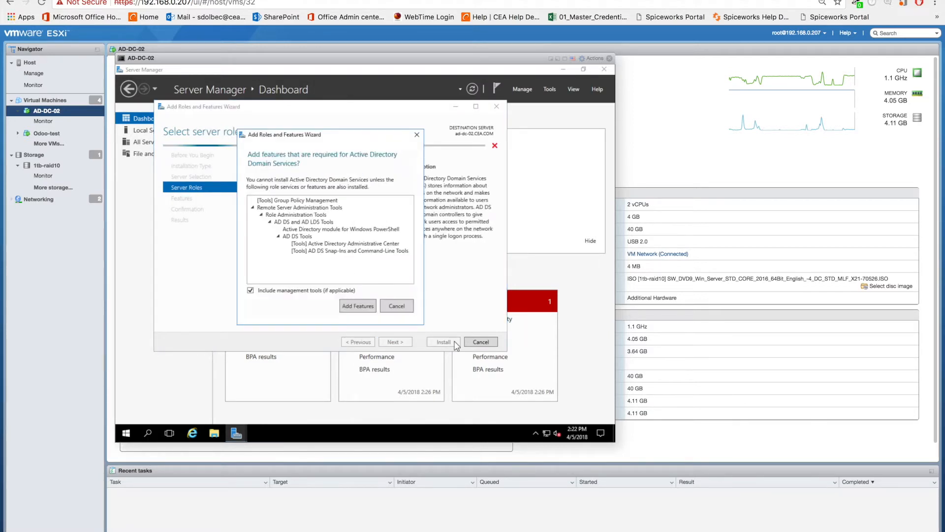
click(359, 306)
click(394, 342)
click(395, 342)
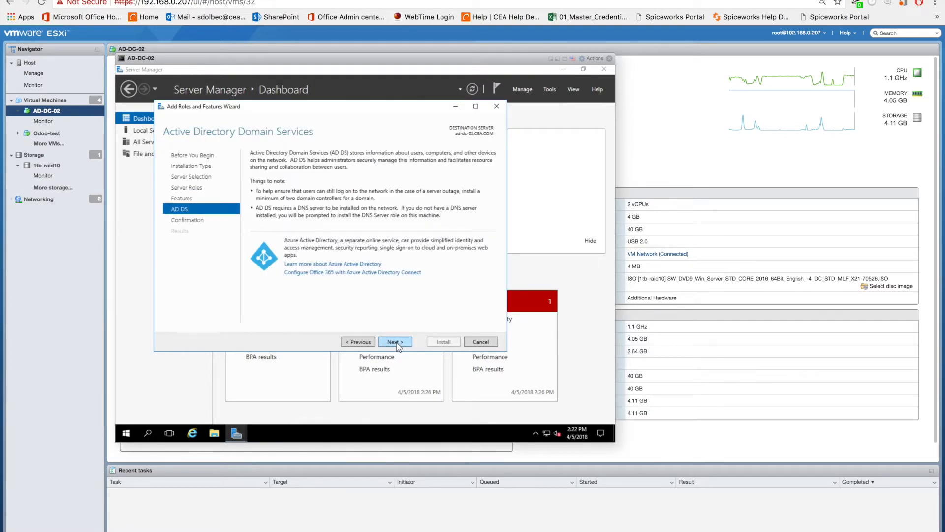
Step: Install Active Directory Domain Services with the confirmed selections and close the finished wizard
click(395, 342)
click(331, 168)
click(398, 280)
click(433, 342)
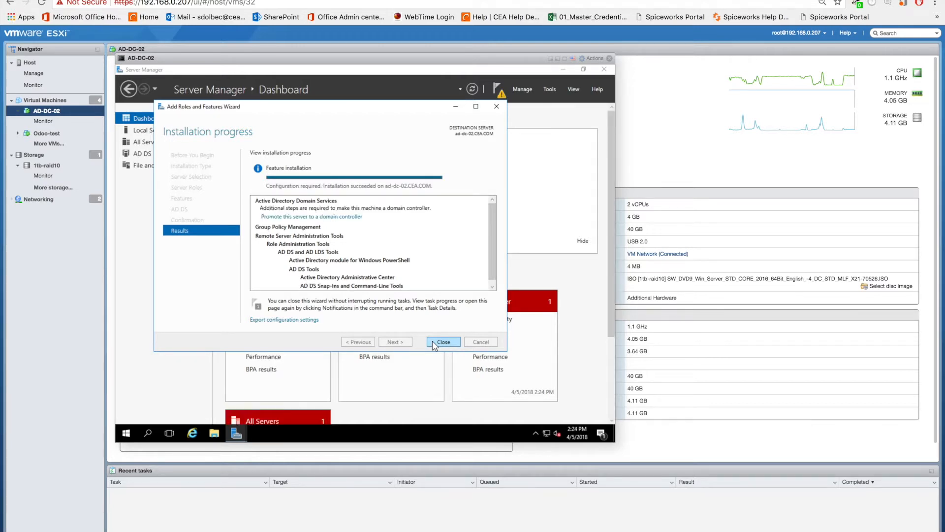
click(435, 342)
Step: Start promoting the server to a domain controller, adding it to the existing CEA.COM domain with the current user's credentials
click(498, 89)
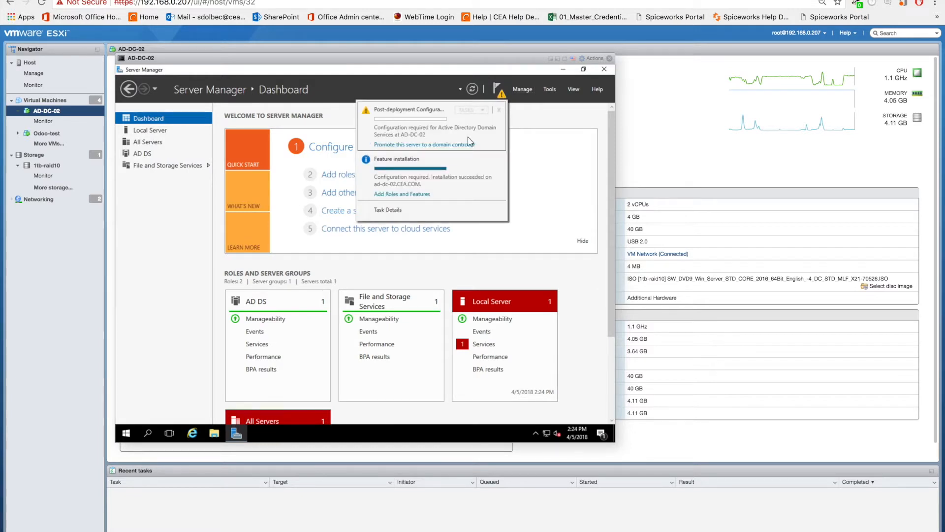
click(466, 145)
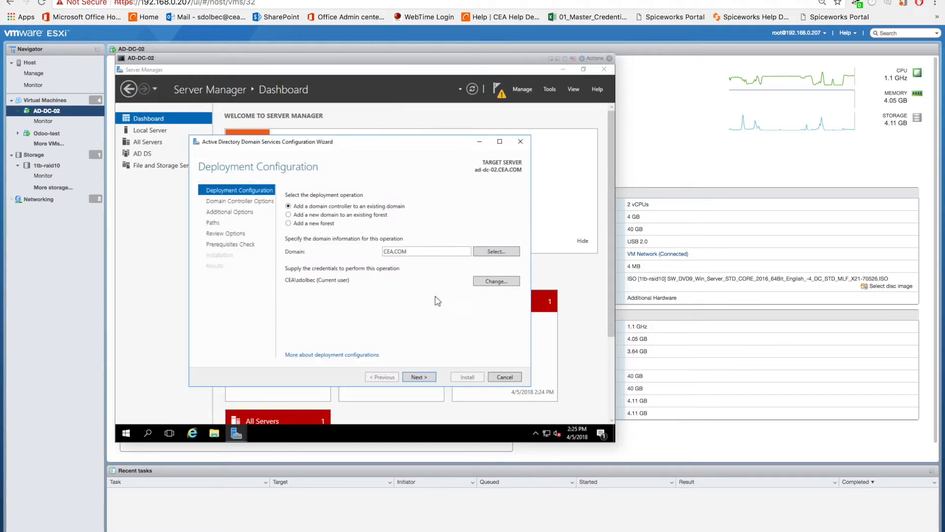
click(420, 378)
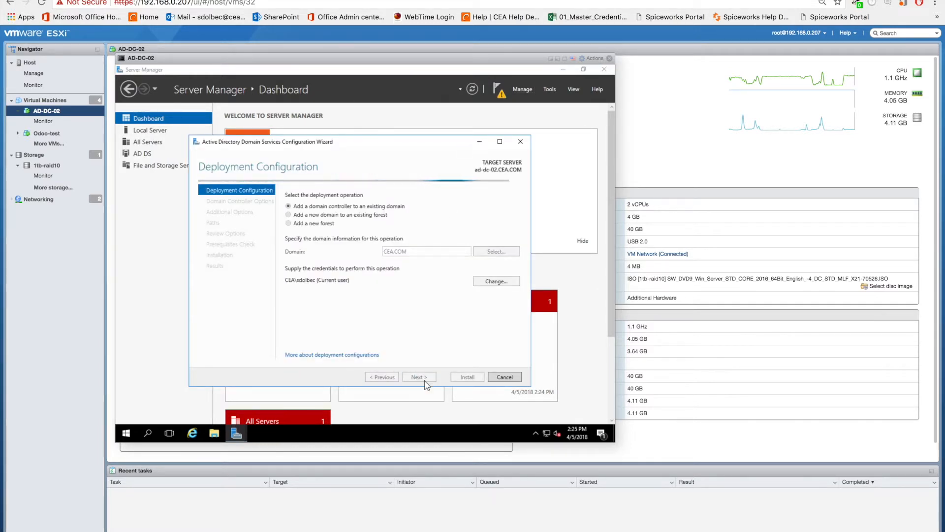
Step: Enter and confirm the Directory Services Restore Mode password, keeping the DNS server and Global Catalog options
click(426, 264)
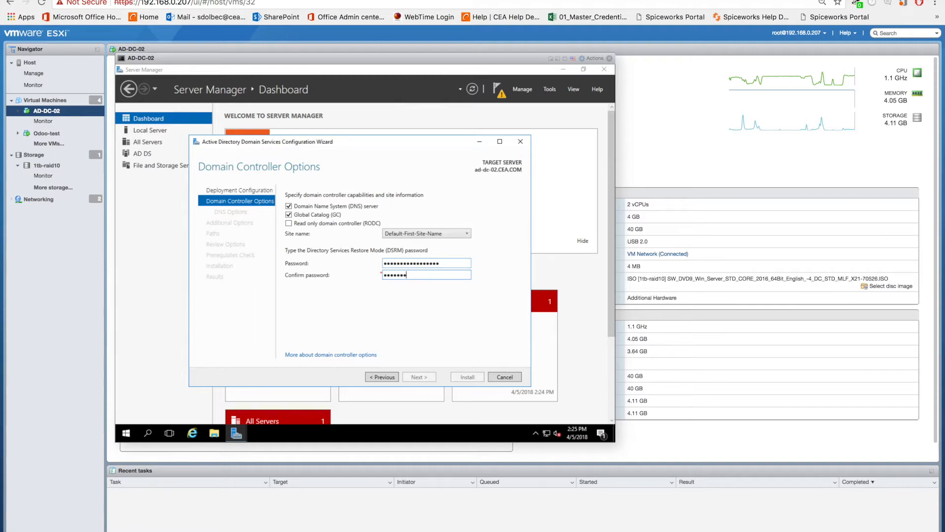
text(•)
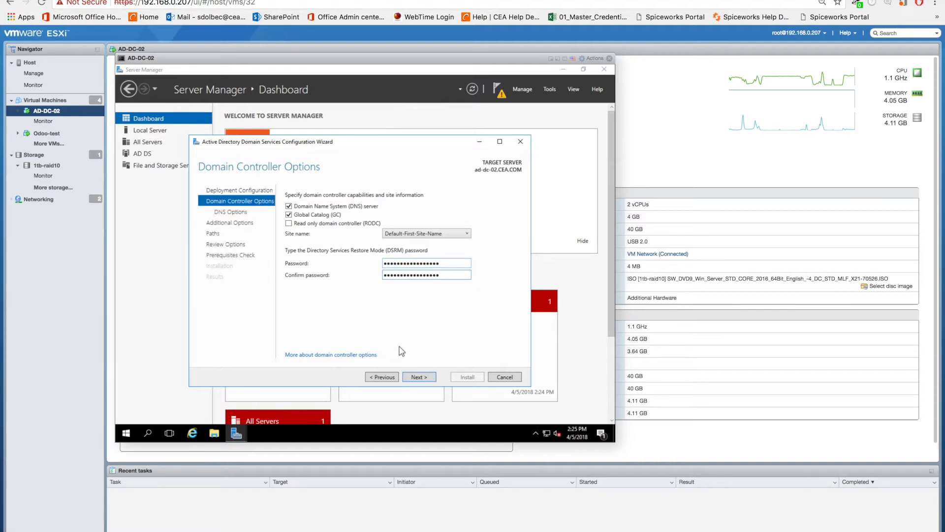
click(417, 377)
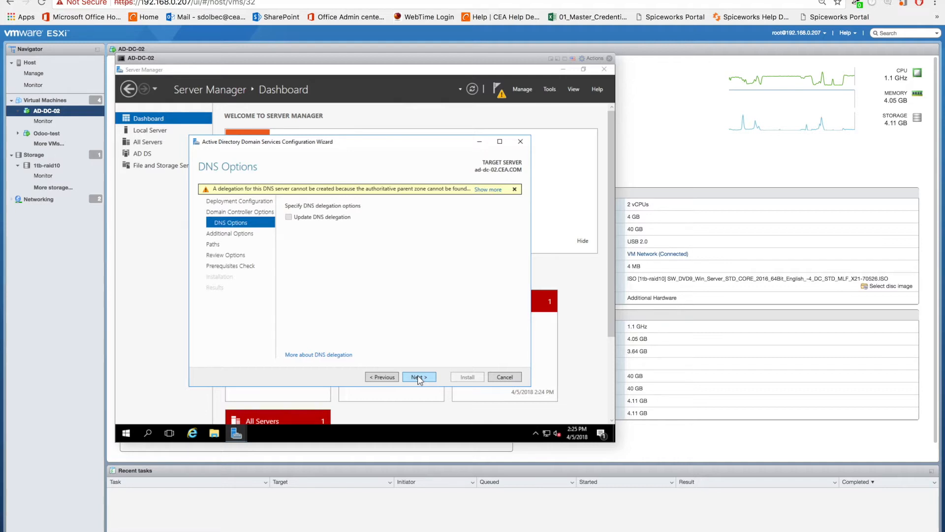
Step: Accept the default DNS, additional, path and review options and install the domain controller configuration
click(419, 377)
click(419, 377)
click(418, 378)
click(419, 377)
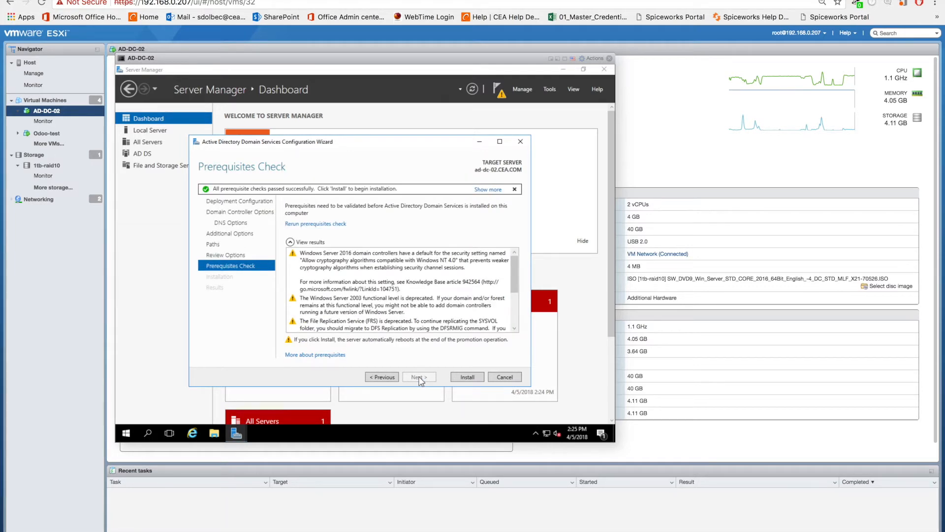
click(458, 379)
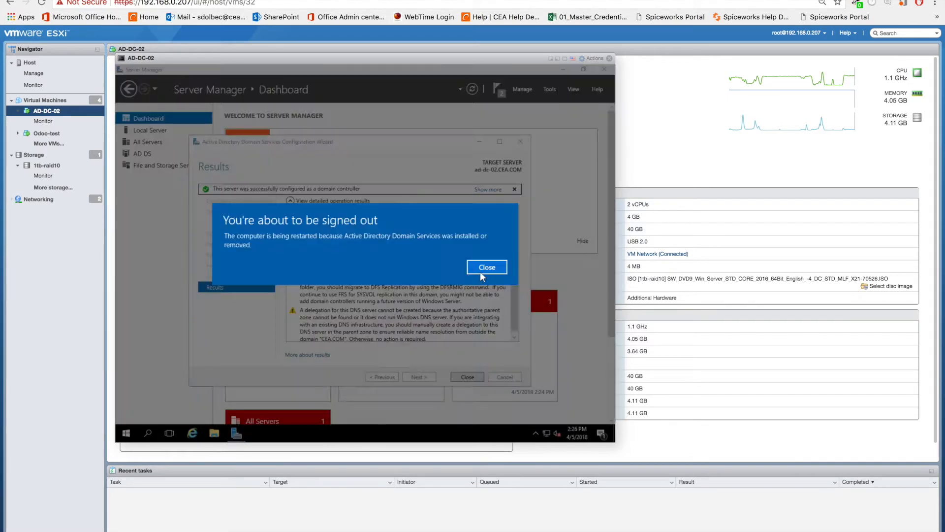
click(481, 273)
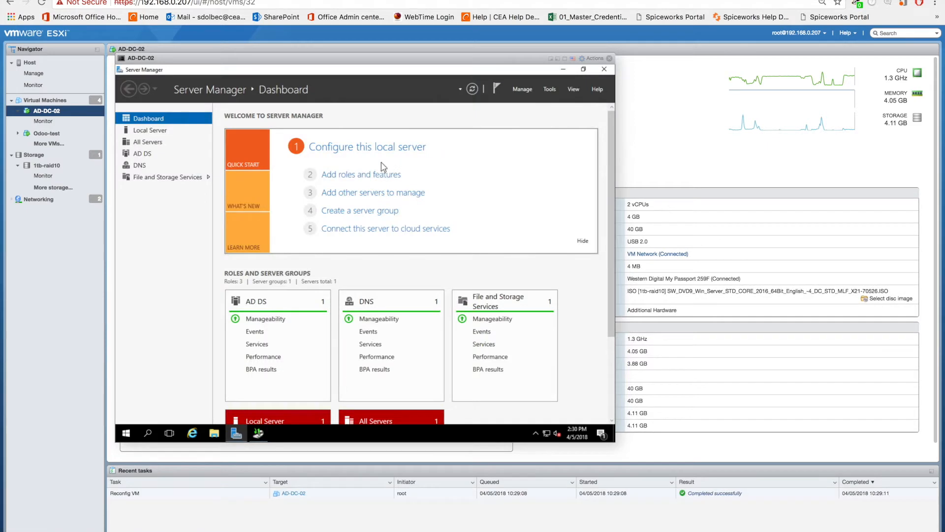
Step: Start adding roles and features on ad-dc-02.CEA.COM, accepting the default installation type and leaving the server roles as they are
click(382, 174)
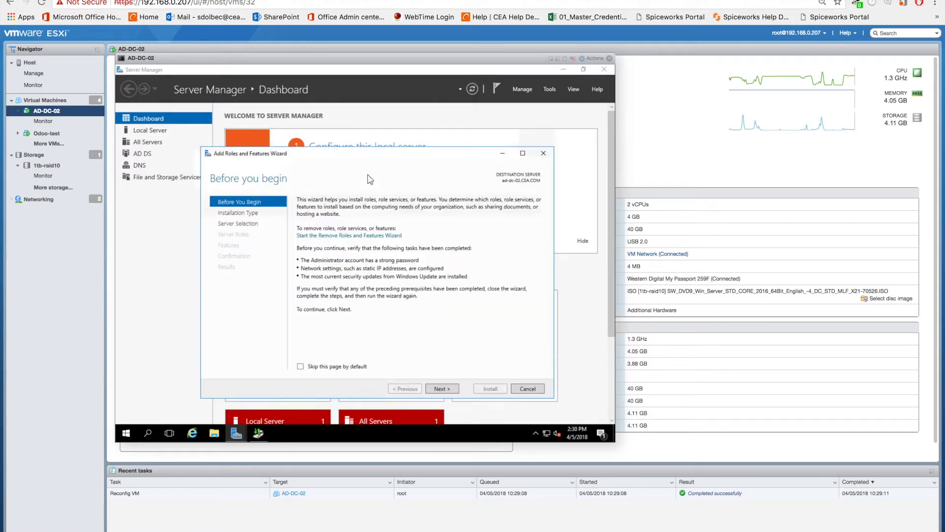
click(441, 389)
click(442, 389)
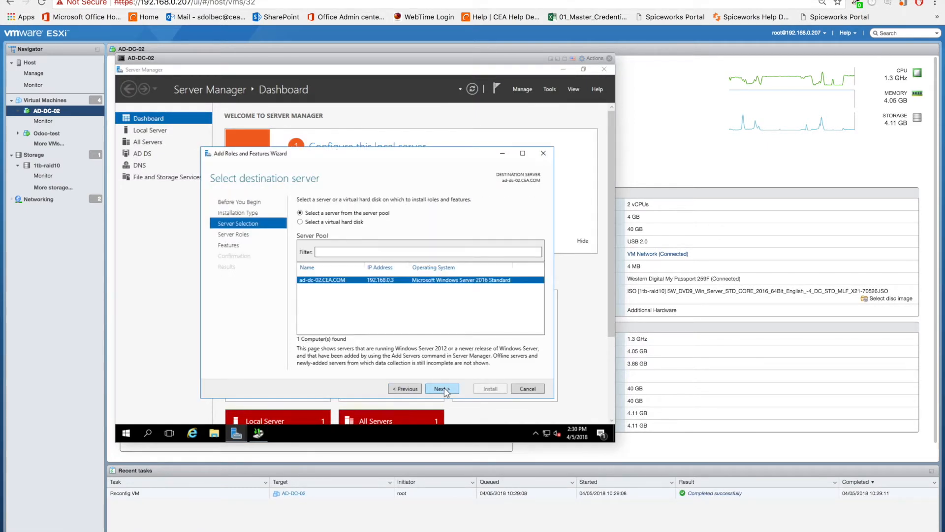
click(442, 388)
scroll(404, 323, down, 1)
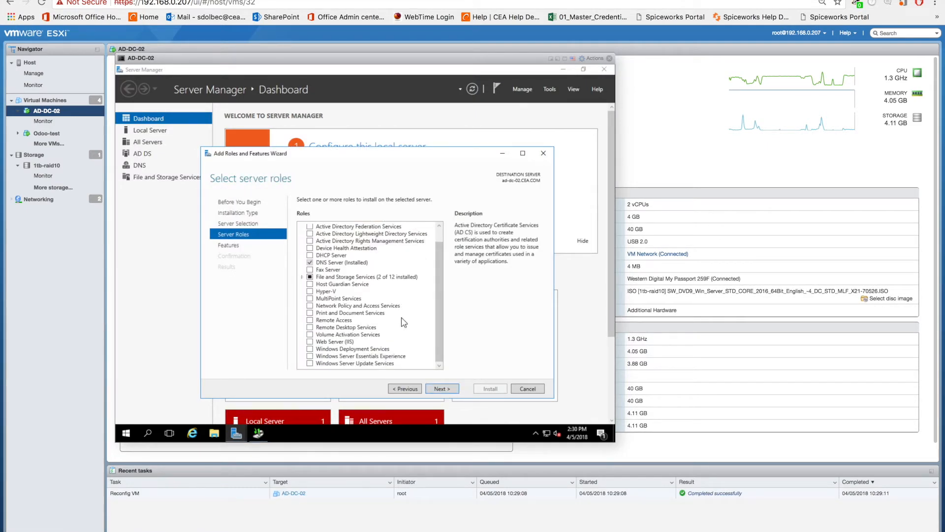
scroll(437, 282, up, 1)
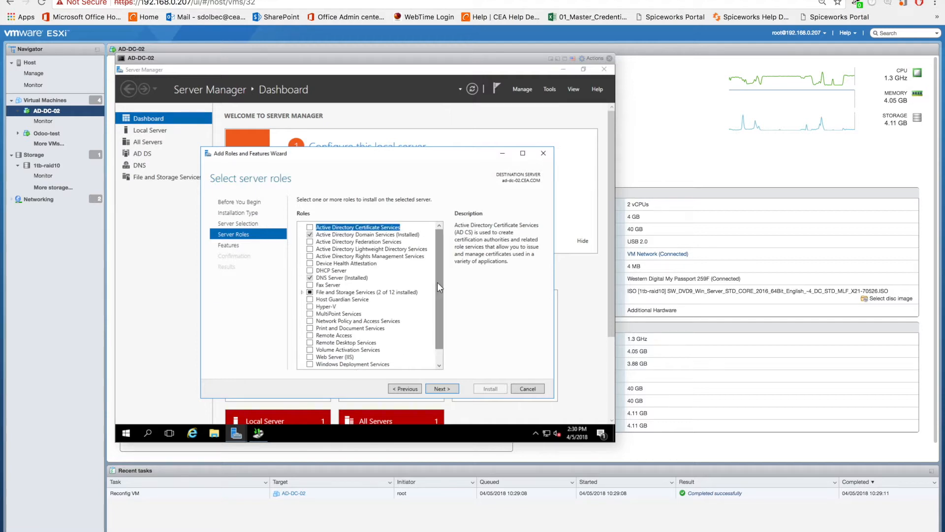
click(443, 390)
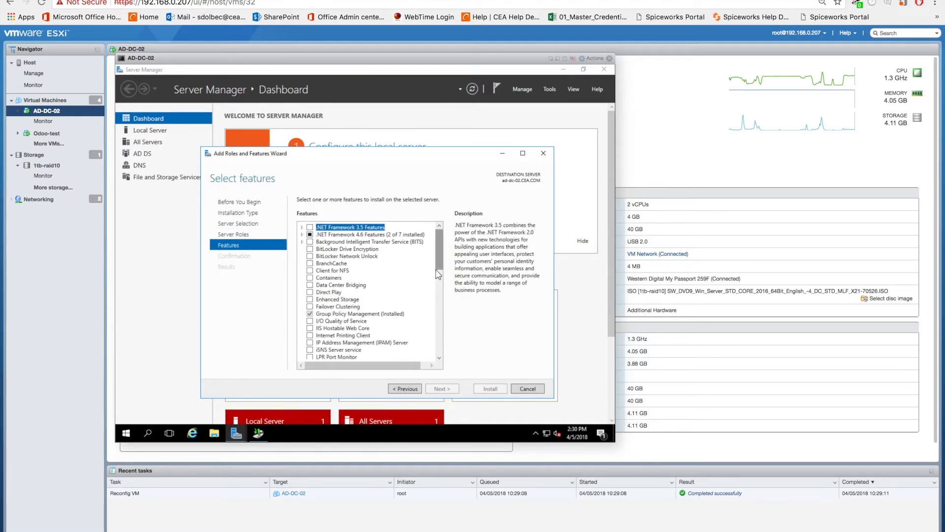
Step: Select the Windows Server Backup feature, allow automatic restart of the destination server if required, and install it
drag(442, 269, 458, 364)
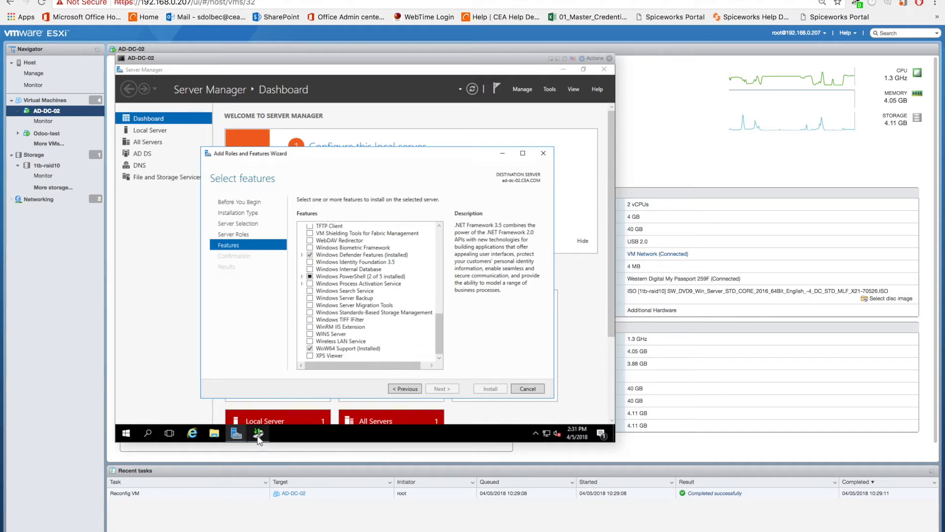
click(309, 298)
click(438, 389)
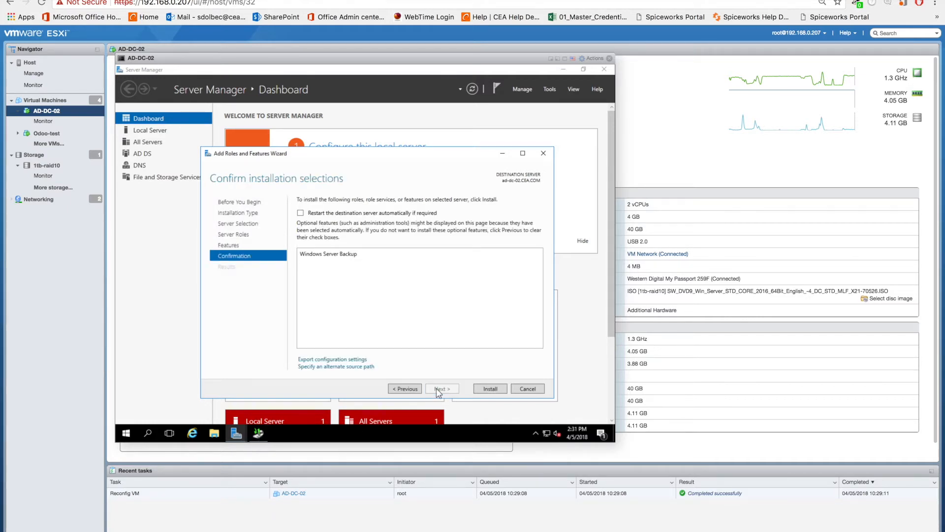
click(301, 212)
click(392, 280)
click(490, 389)
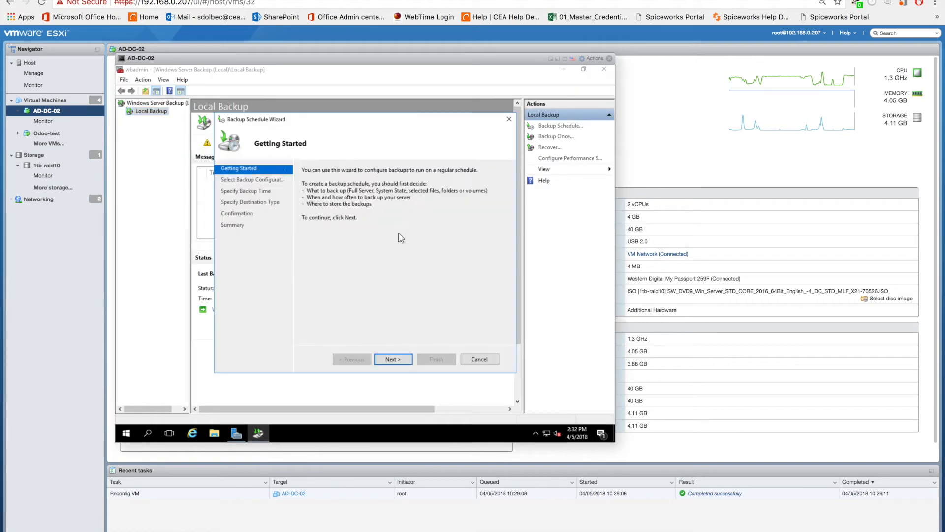
Step: Schedule a full server backup every day at 9:00 PM to the 3TB-Veeam (E:) volume and finish the schedule wizard
click(393, 359)
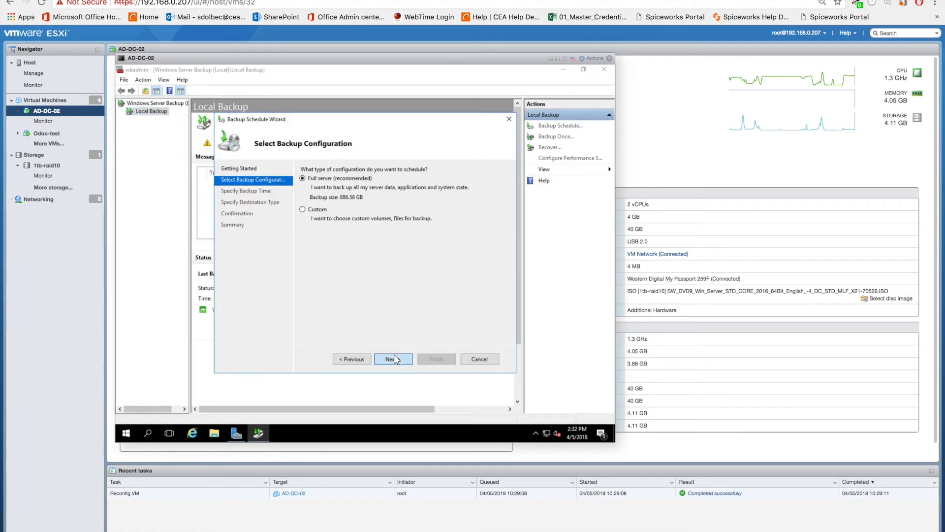
click(406, 360)
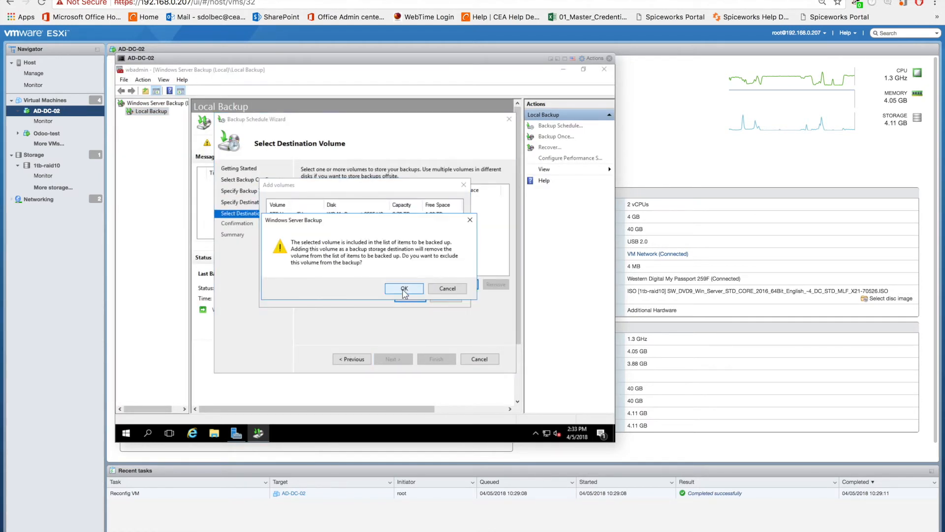
click(396, 291)
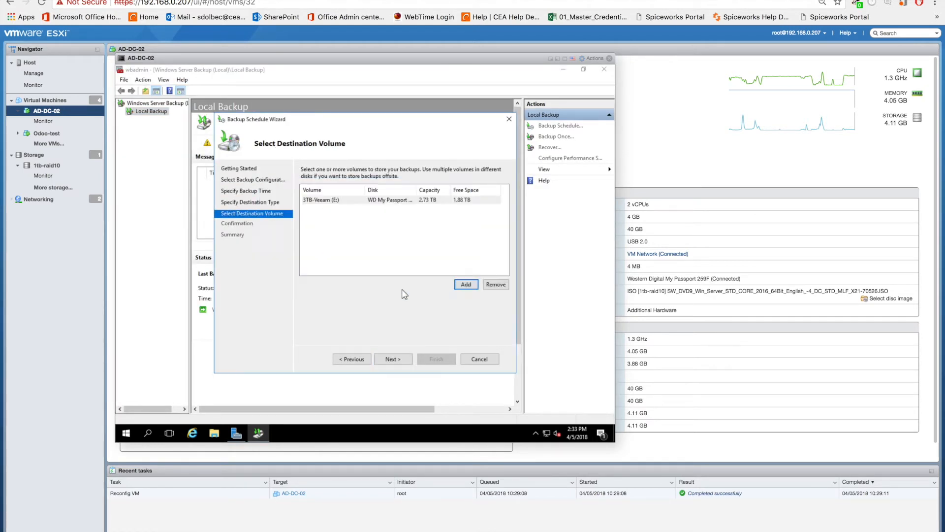
click(392, 359)
click(436, 359)
click(436, 359)
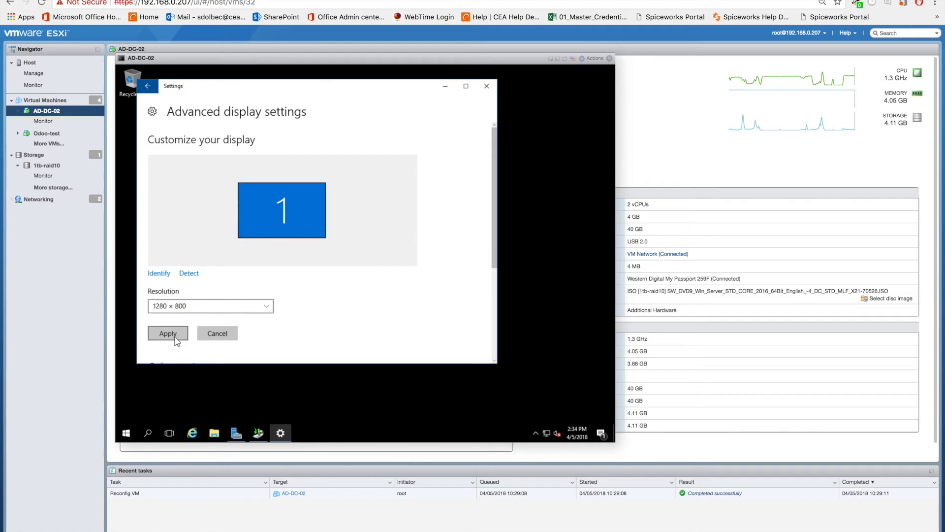
Step: Apply a display resolution of 1280 × 800 to the server
click(172, 337)
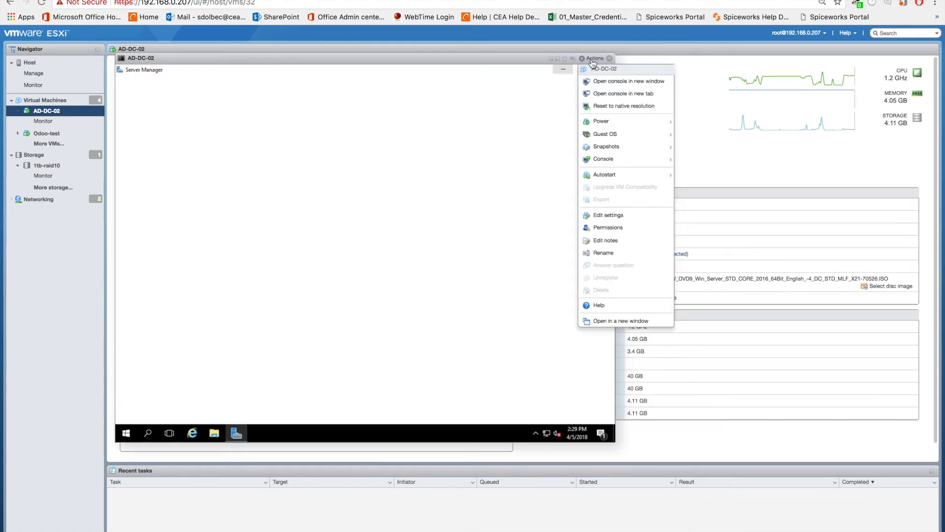
Step: Add the Western Digital My Passport 259F as a new USB device to the AD-DC-02 virtual machine and save its settings
click(611, 216)
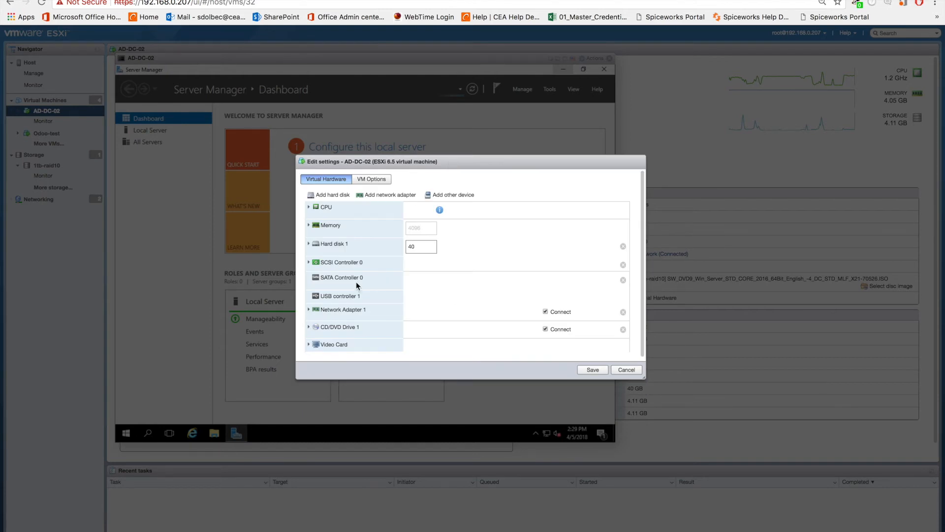
click(456, 194)
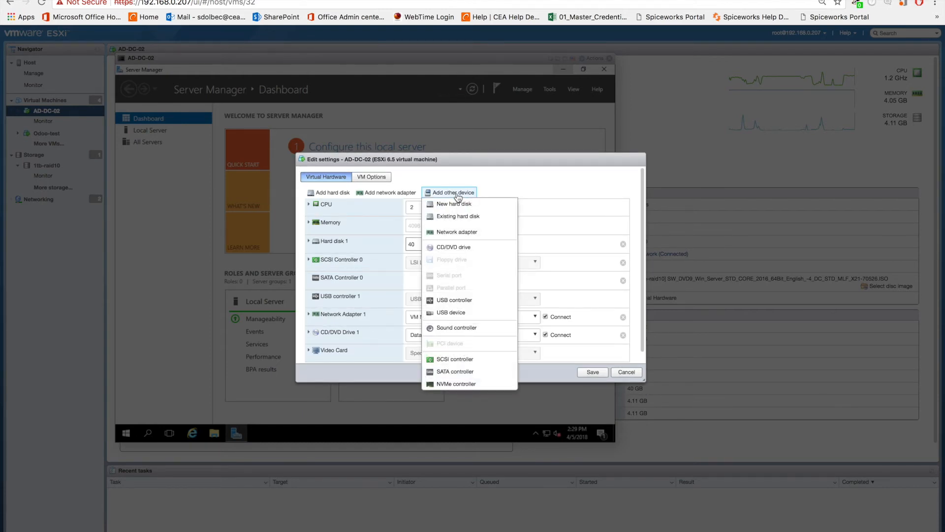
click(450, 314)
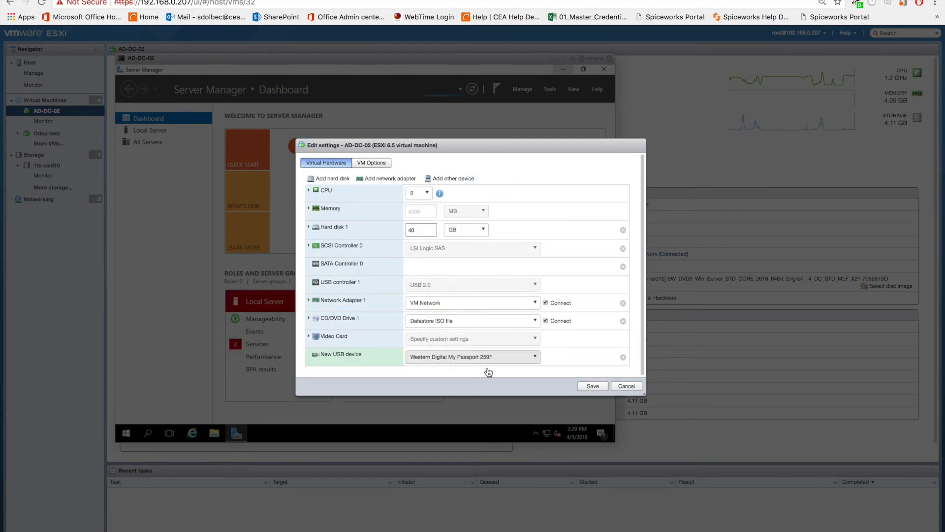
click(593, 386)
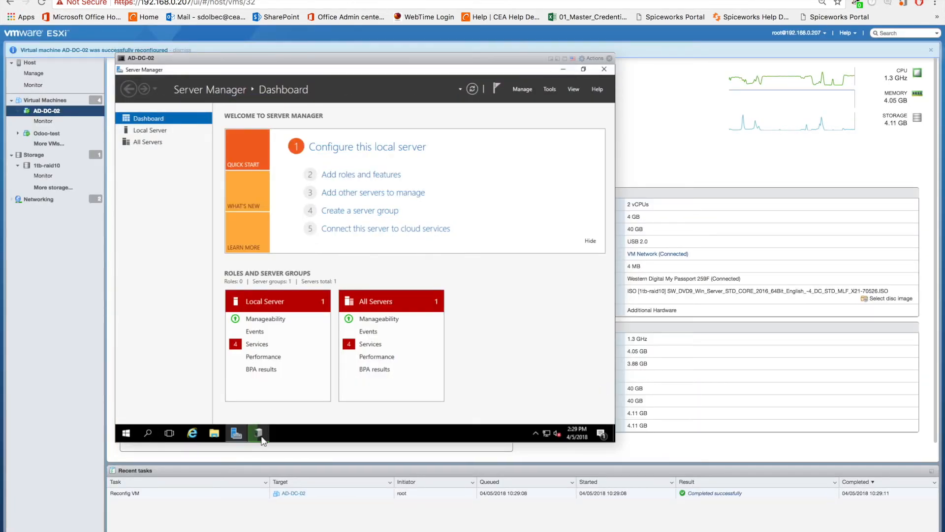
Step: Examine the contents of the attached external drive (E:) in File Explorer
click(215, 435)
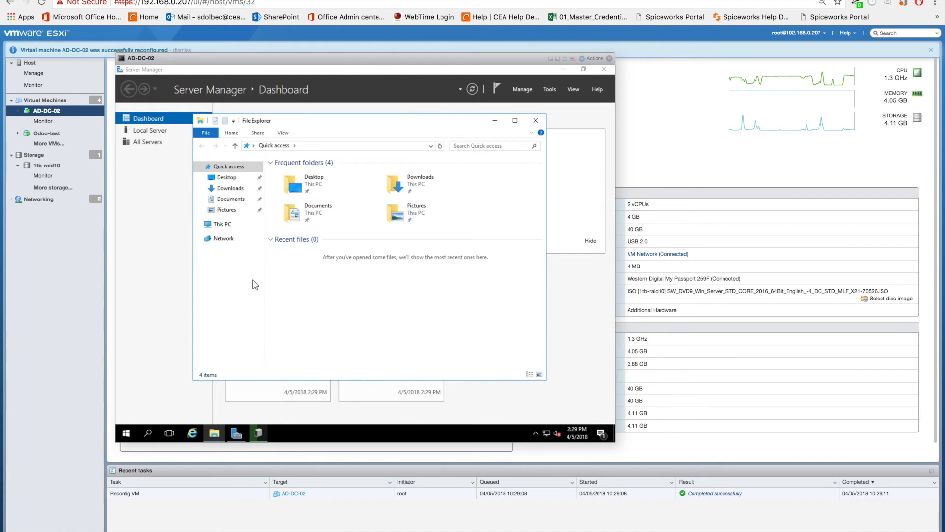
click(222, 225)
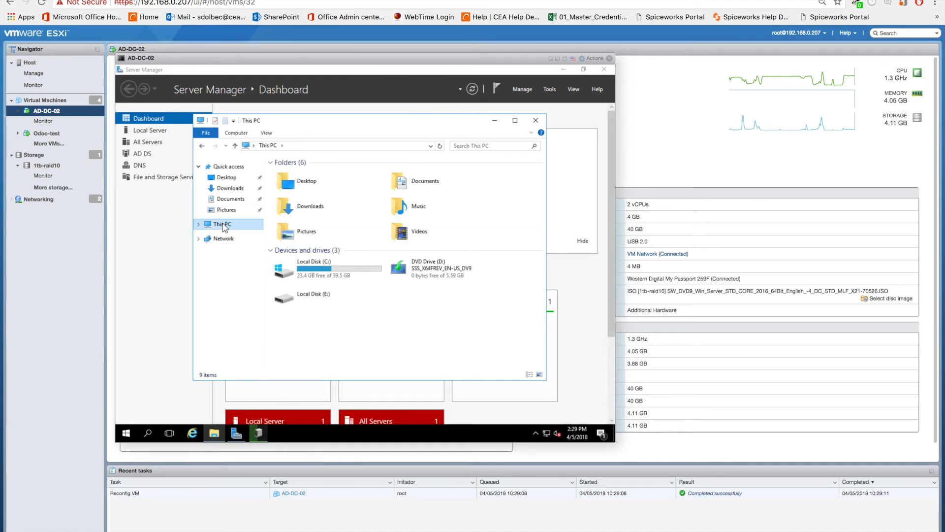
double_click(309, 295)
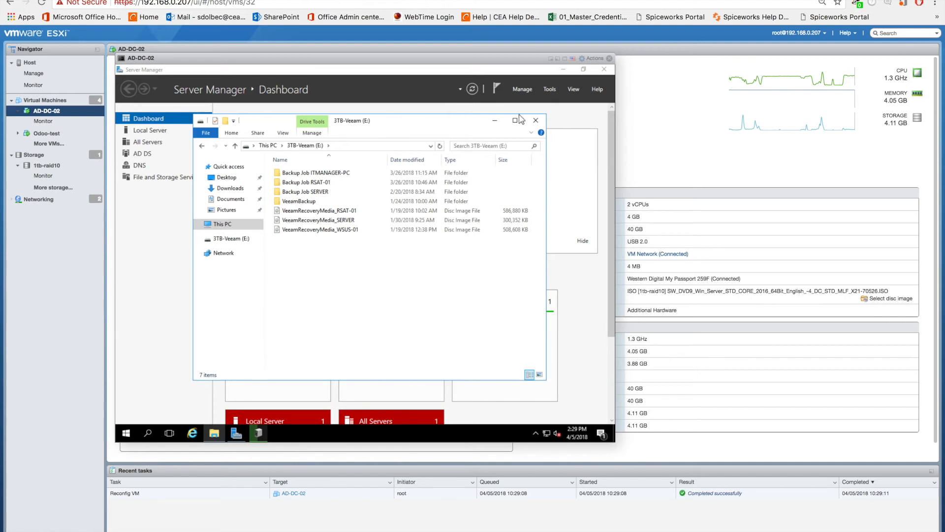
click(536, 120)
click(220, 434)
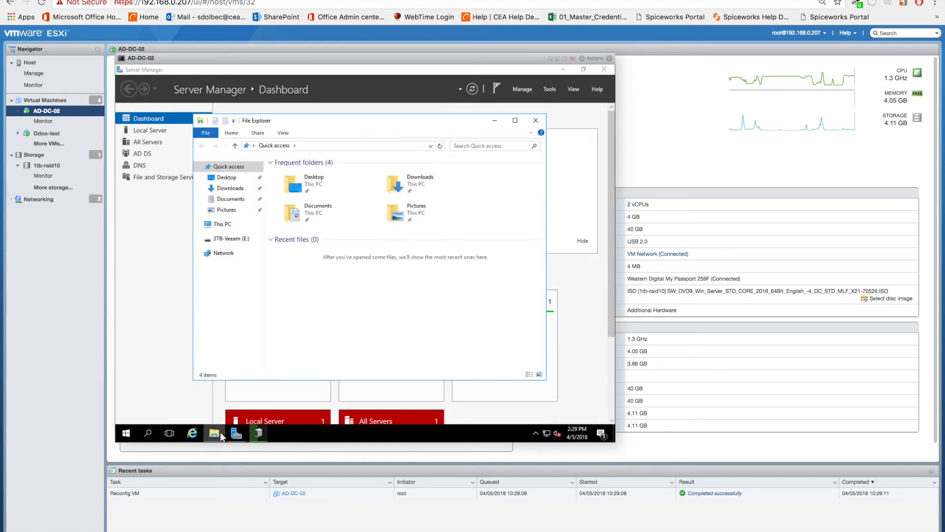
click(224, 240)
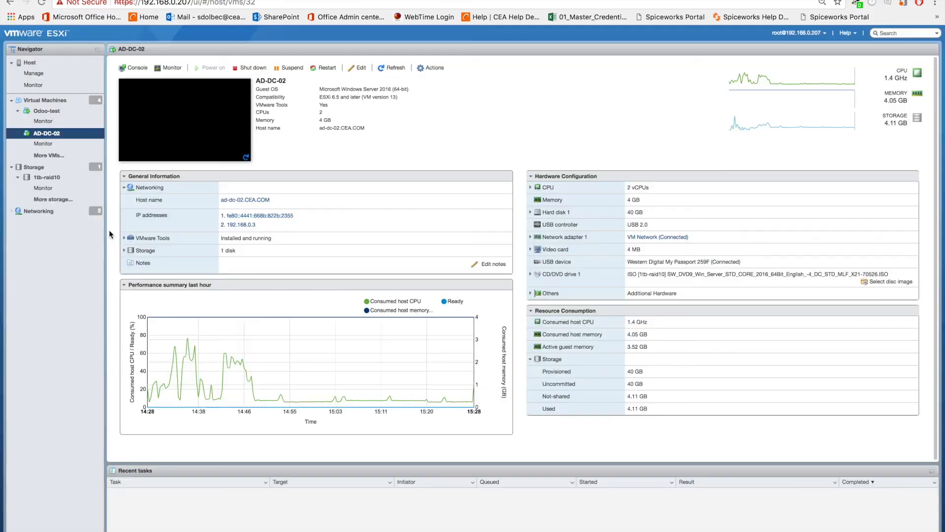
Step: Open the AD-DC-02 console, send the unlock key sequence to the guest and sign in with the account password
click(203, 93)
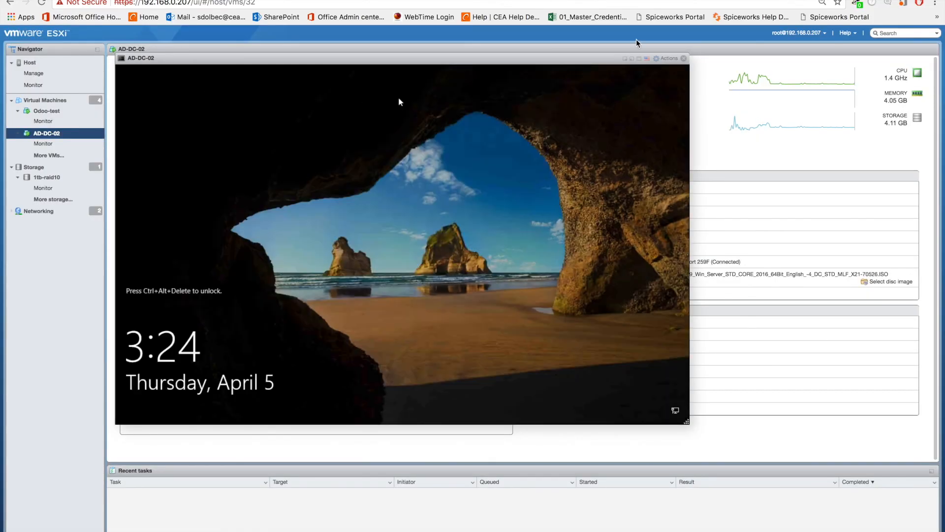
click(666, 59)
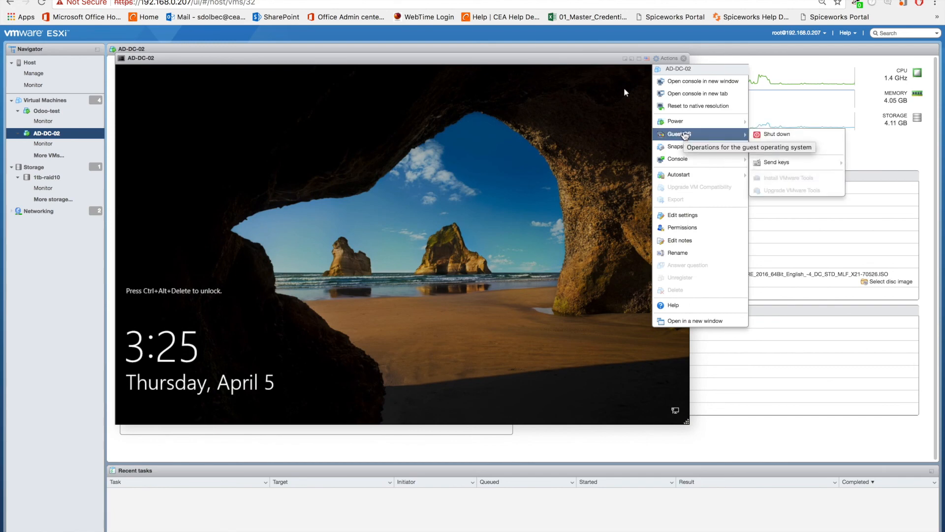
mouse_move(743, 134)
mouse_move(781, 158)
click(874, 158)
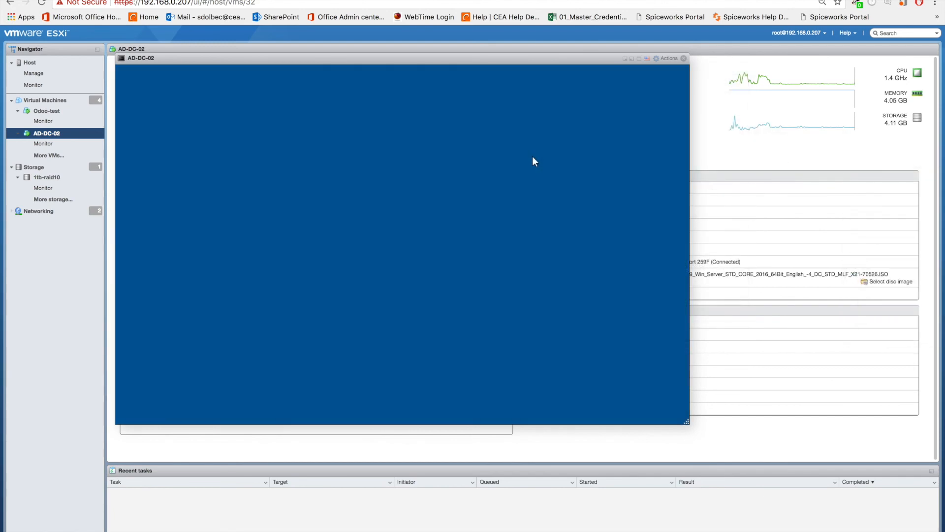
text(•••••)
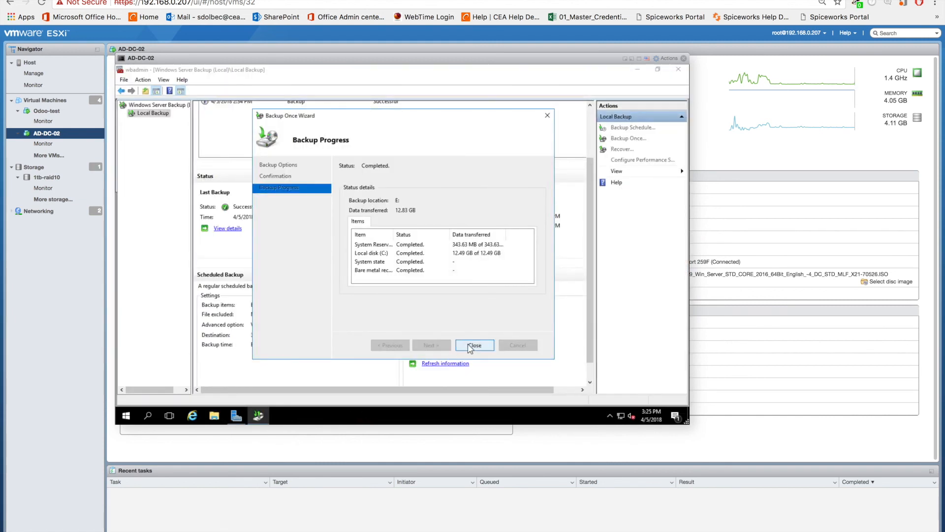
Step: Close the completed Backup Once wizard and the Windows Server Backup console
click(471, 346)
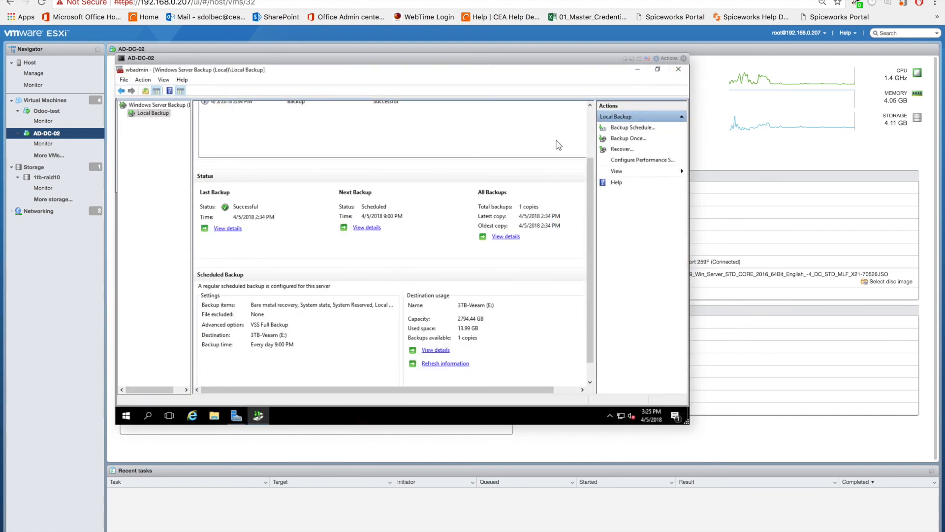
click(678, 70)
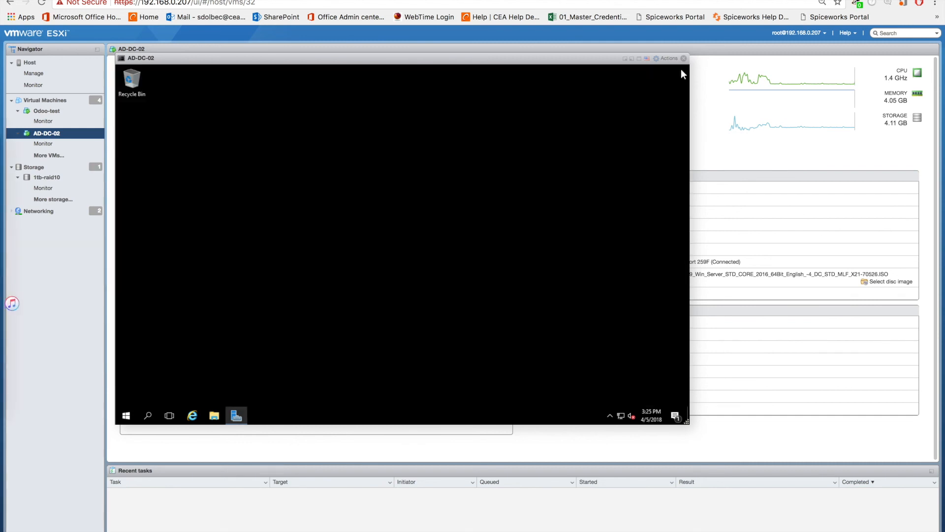